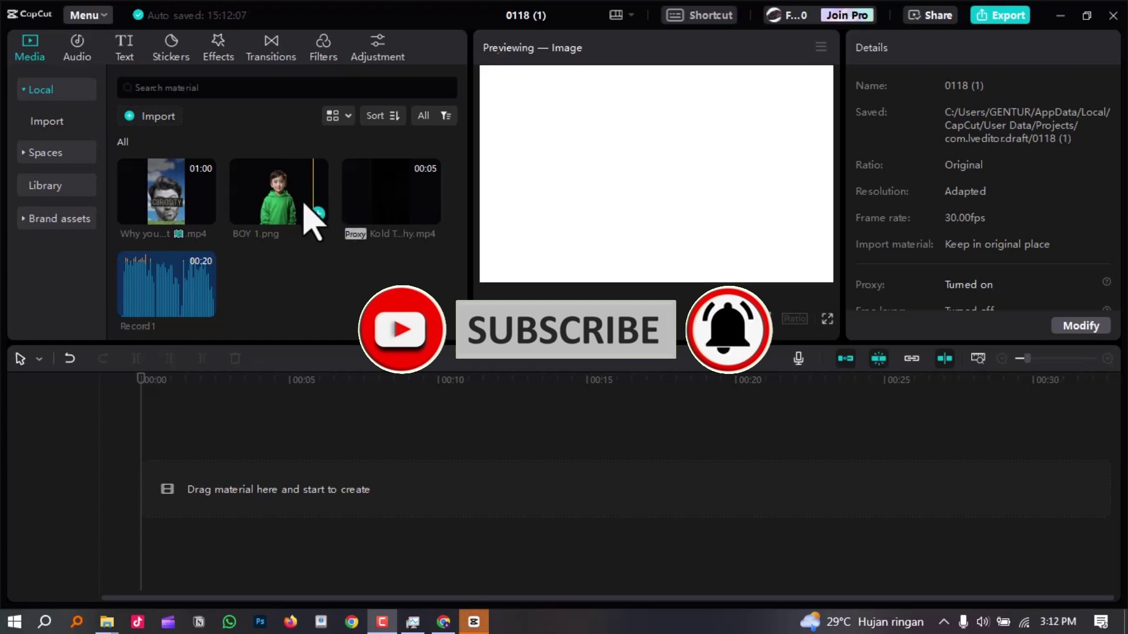
Step: Add BOY 1.png to the timeline, switch to a 9:16 frame and lower the image to Y -701
mouse_move(304, 214)
left_mouse_down()
mouse_move(201, 475)
mouse_move(170, 493)
left_mouse_up()
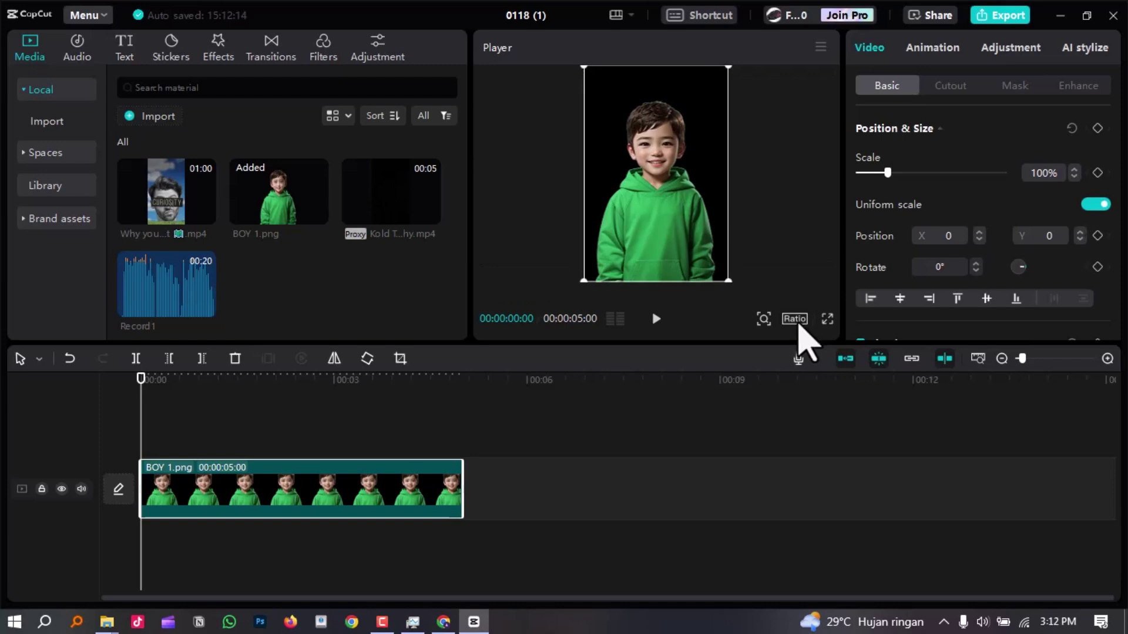
left_click(796, 320)
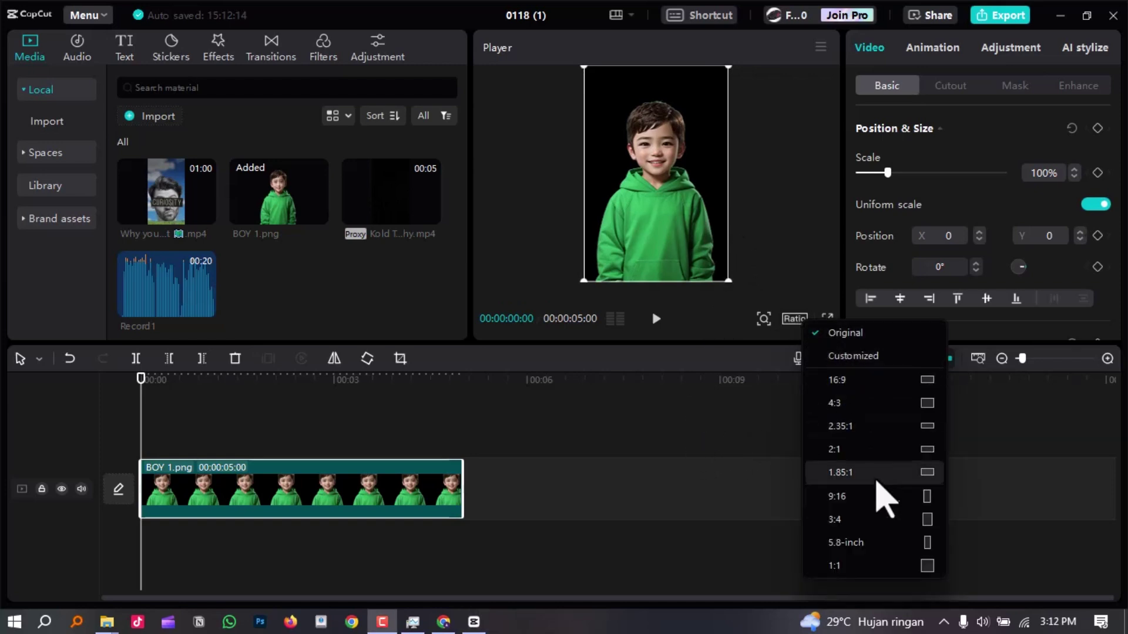
left_click(877, 498)
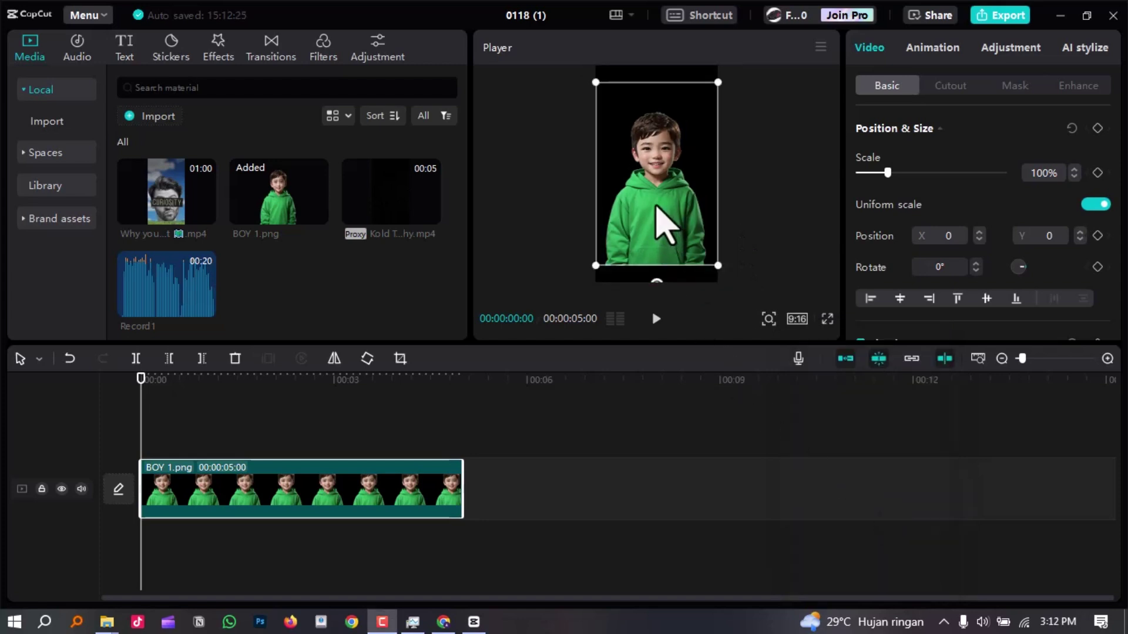
left_click_drag(656, 249, 653, 246)
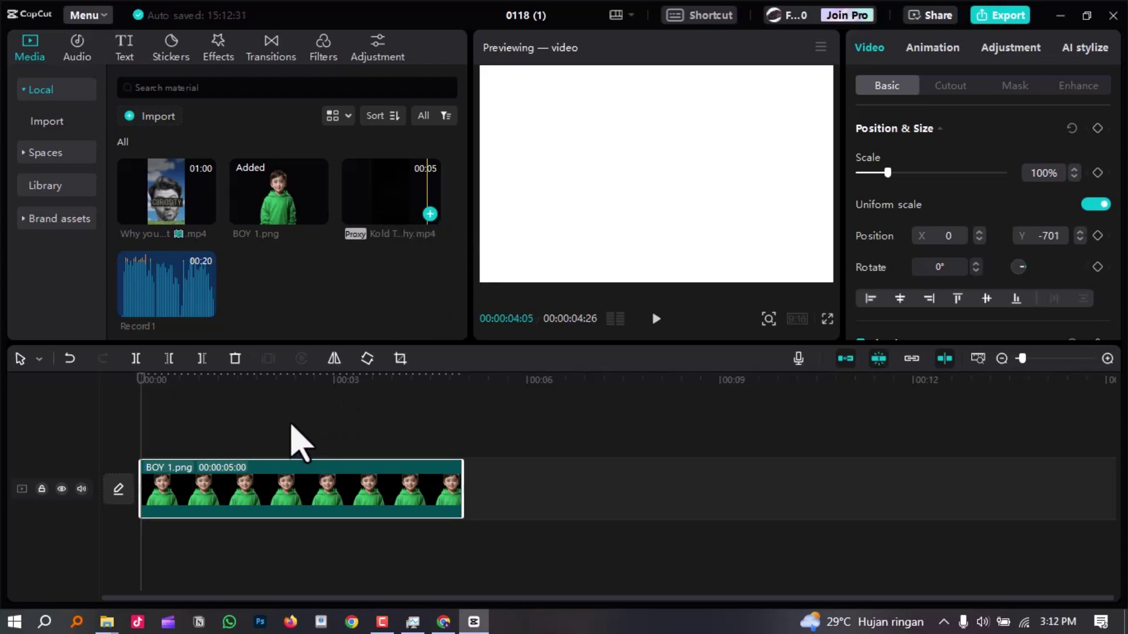
Step: Put Kold Topography.mp4 on the main track with BOY 1.png on an overlay track above it
left_click_drag(301, 445, 305, 446)
left_click_drag(503, 477, 214, 450)
left_click(766, 166)
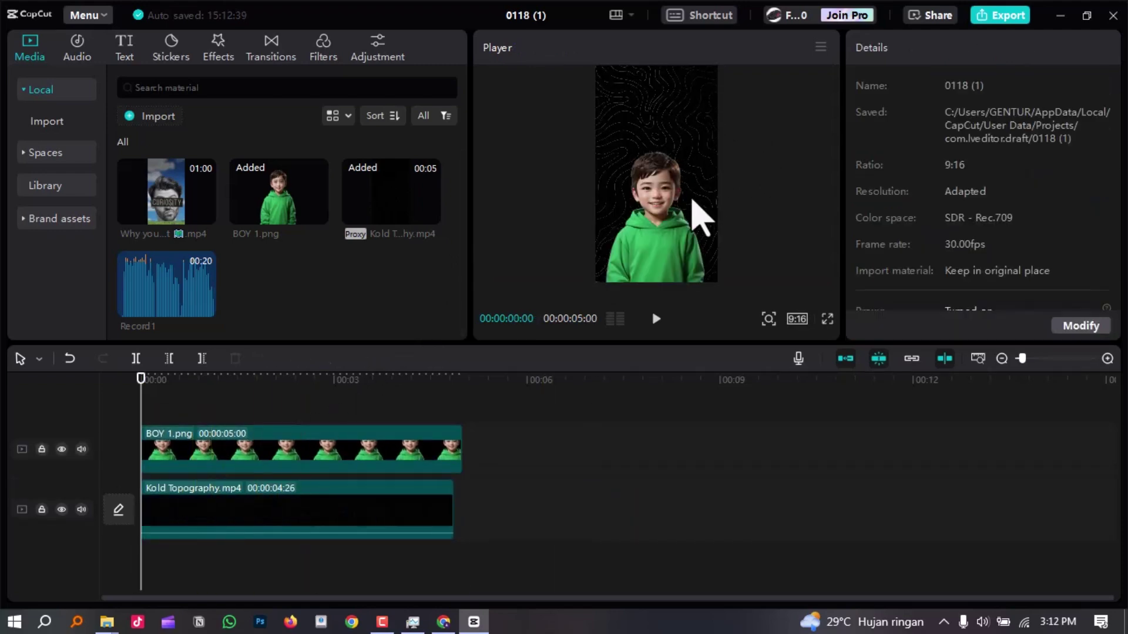
key("ctrl+shift+f")
key("Escape")
Step: Resize the boy image to 109% and position it at Y -256 in the frame
left_click(370, 464)
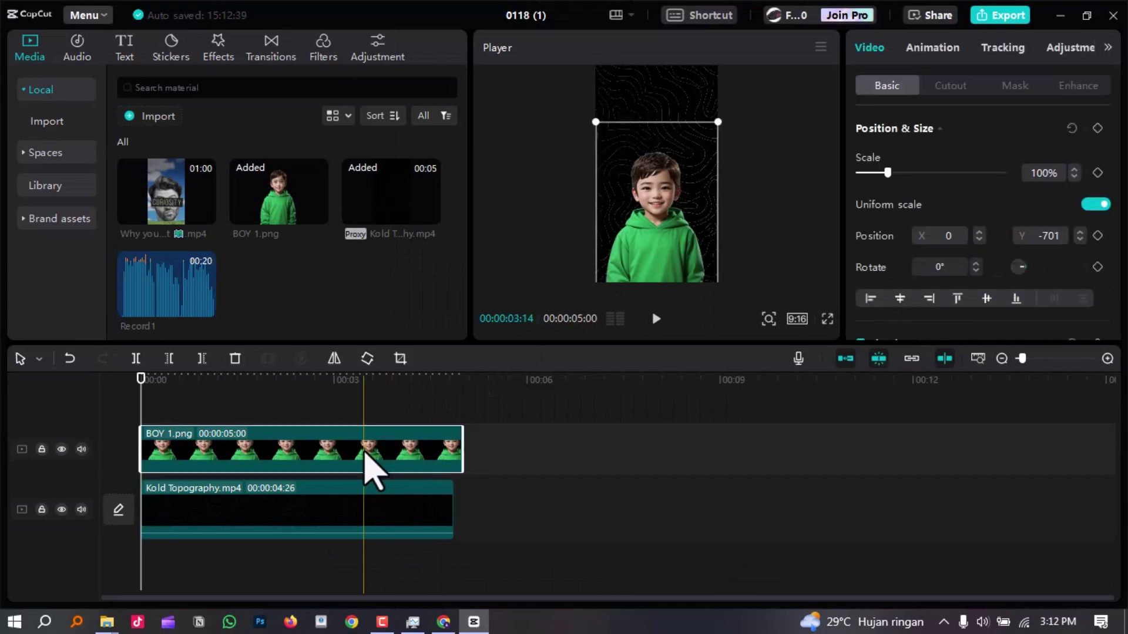
left_click_drag(726, 124, 737, 103)
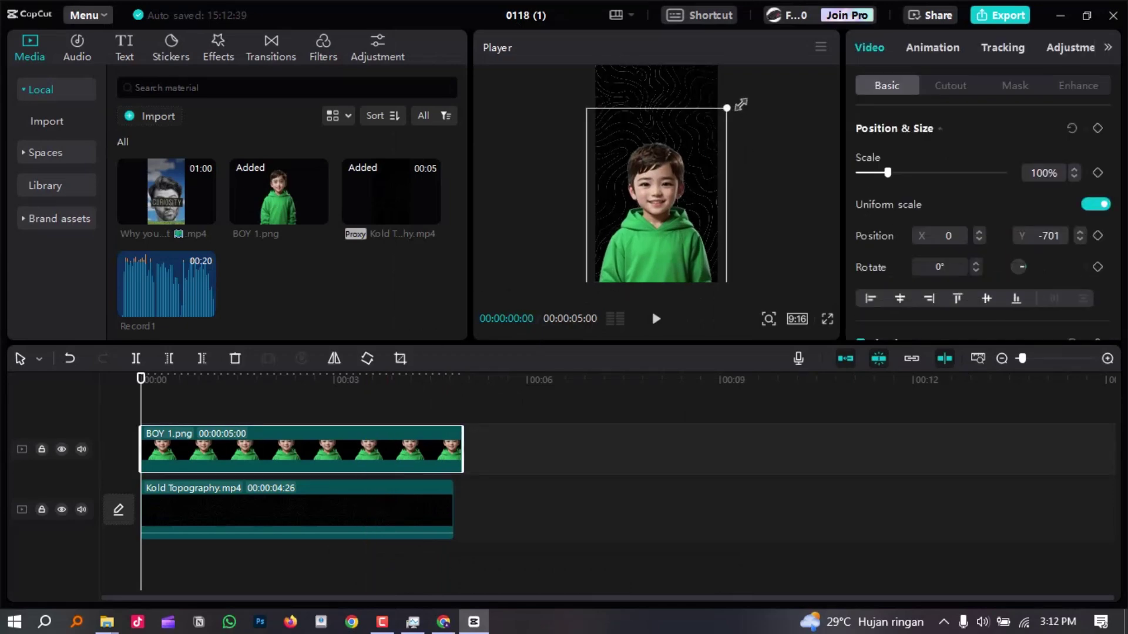
left_click_drag(691, 150, 699, 131)
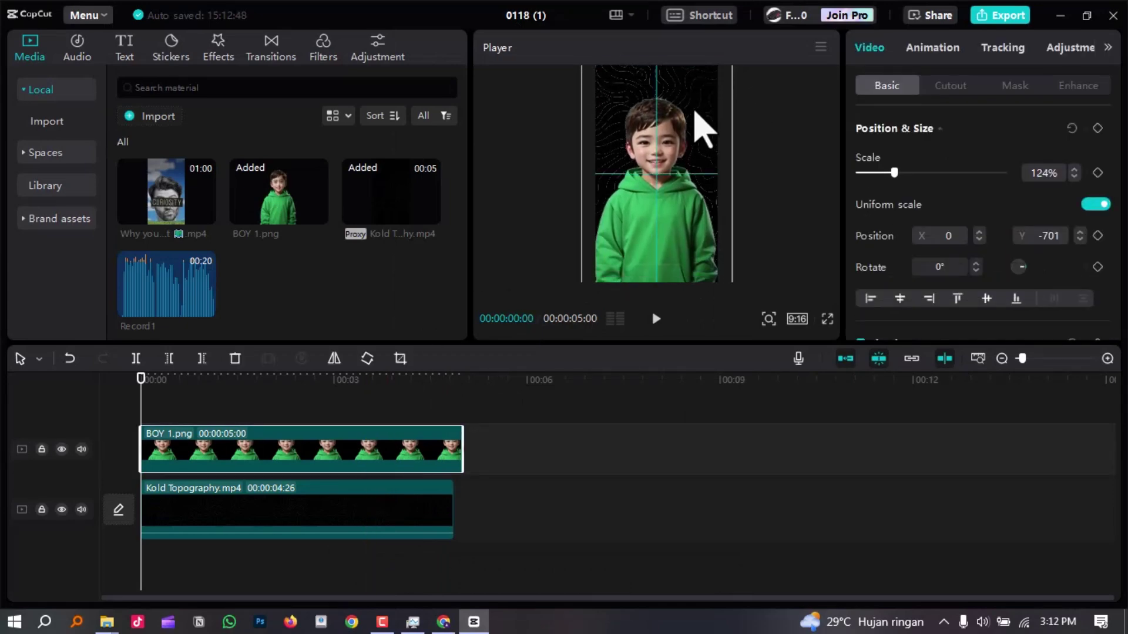
left_click_drag(727, 84, 699, 146)
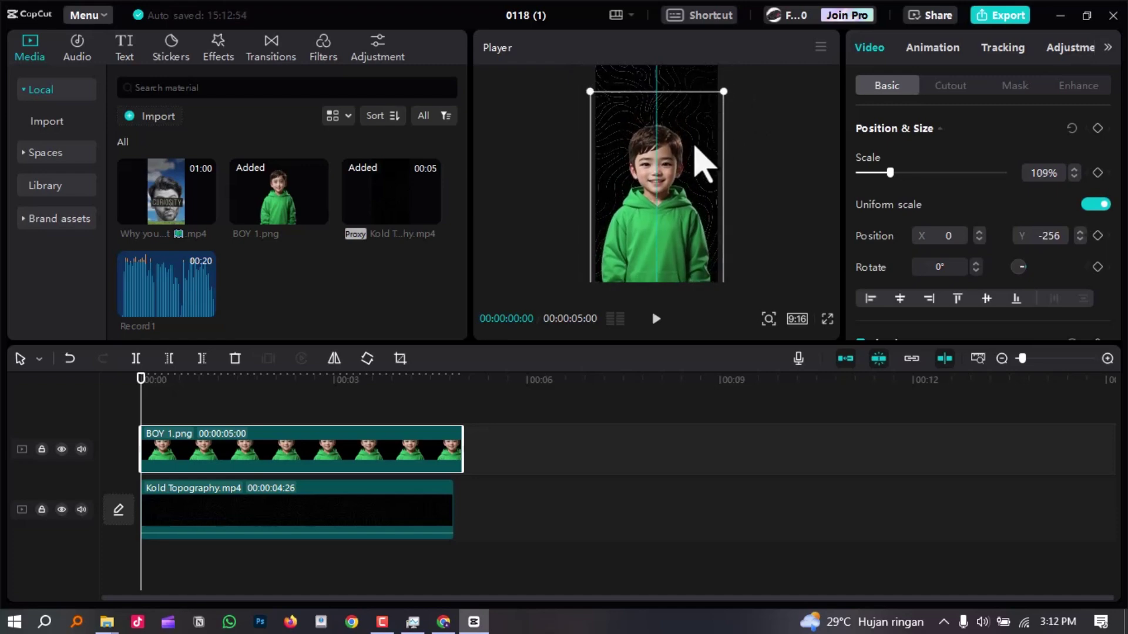
left_click(262, 413)
left_click(452, 500)
left_click(462, 514)
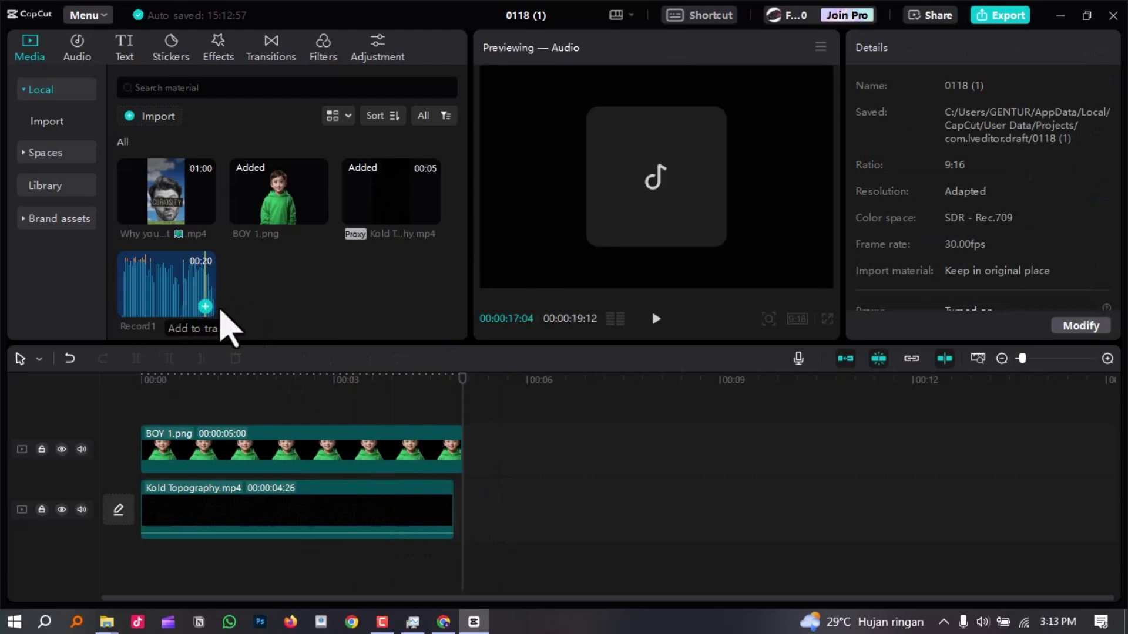
Step: Add the Record1 audio starting at 00:00 and trim its beginning
left_click(205, 306)
left_click_drag(687, 574, 310, 569)
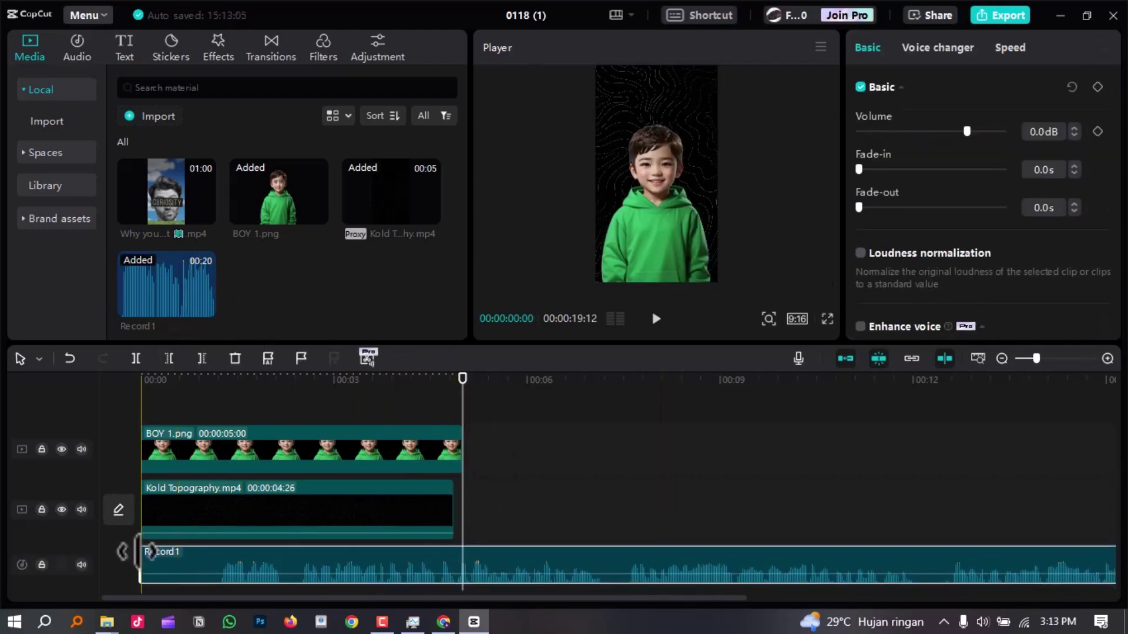
mouse_move(139, 553)
left_mouse_down()
mouse_move(168, 568)
mouse_move(135, 549)
left_mouse_up()
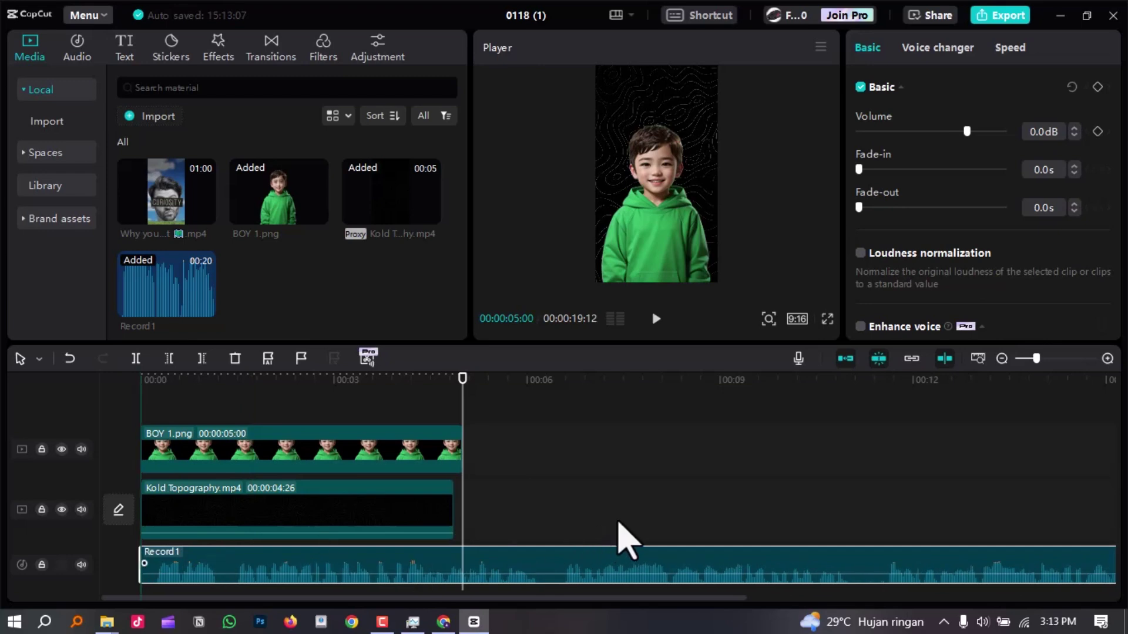
scroll(604, 529, "down", 1)
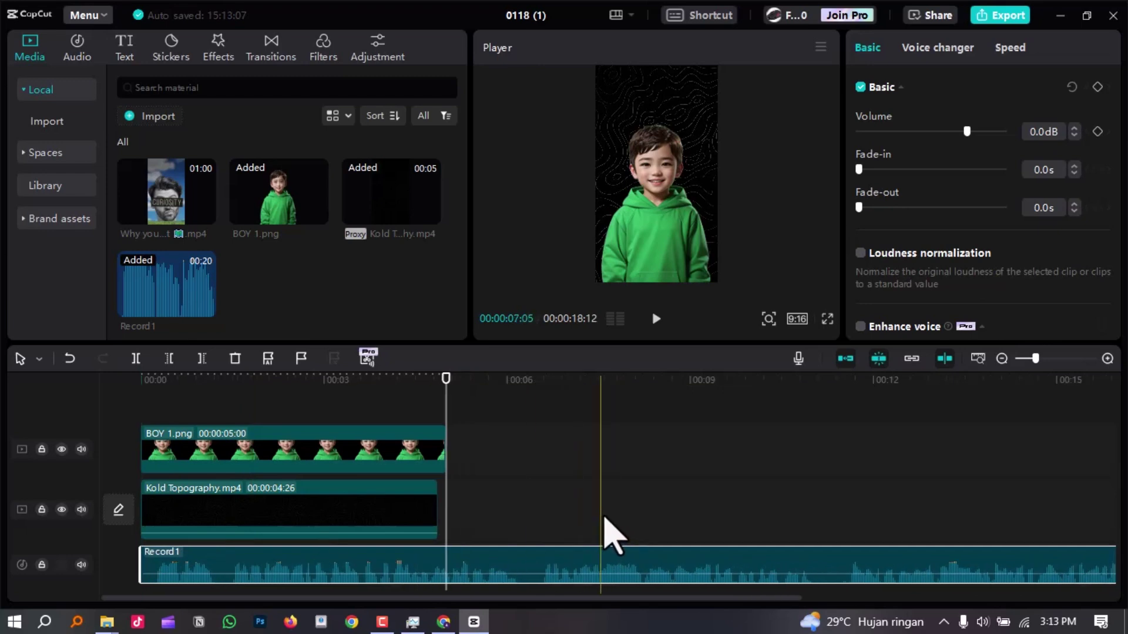
scroll(629, 537, "down", 1)
scroll(461, 526, "down", 1)
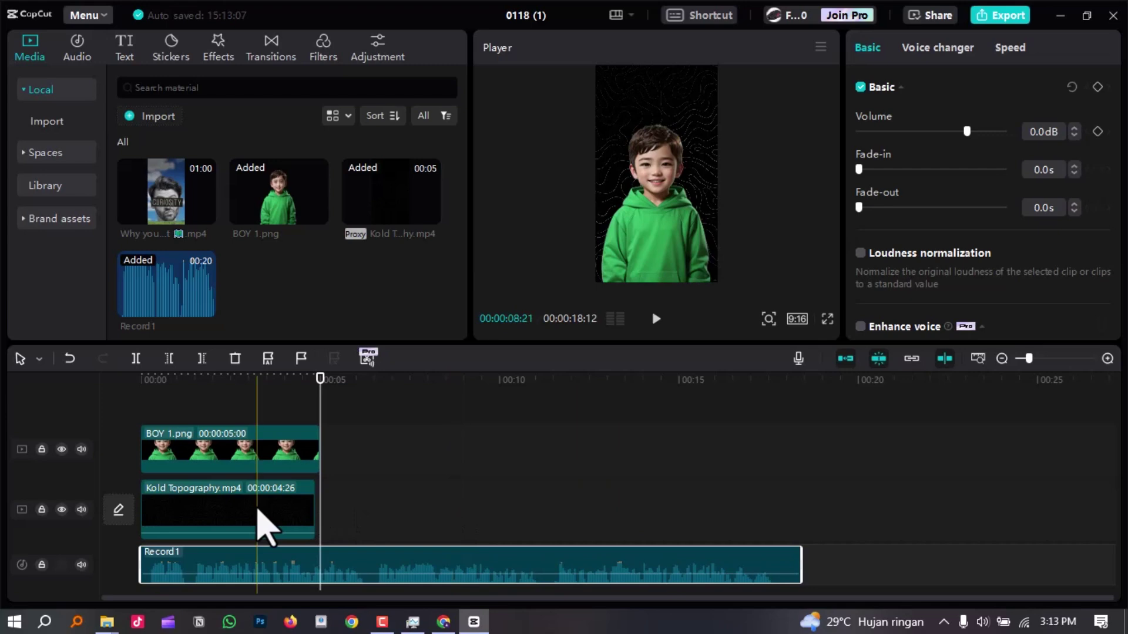
key("Escape")
Step: Repeat the topography clip to fill the audio length, trimming the last copy to end with it
left_click(259, 510)
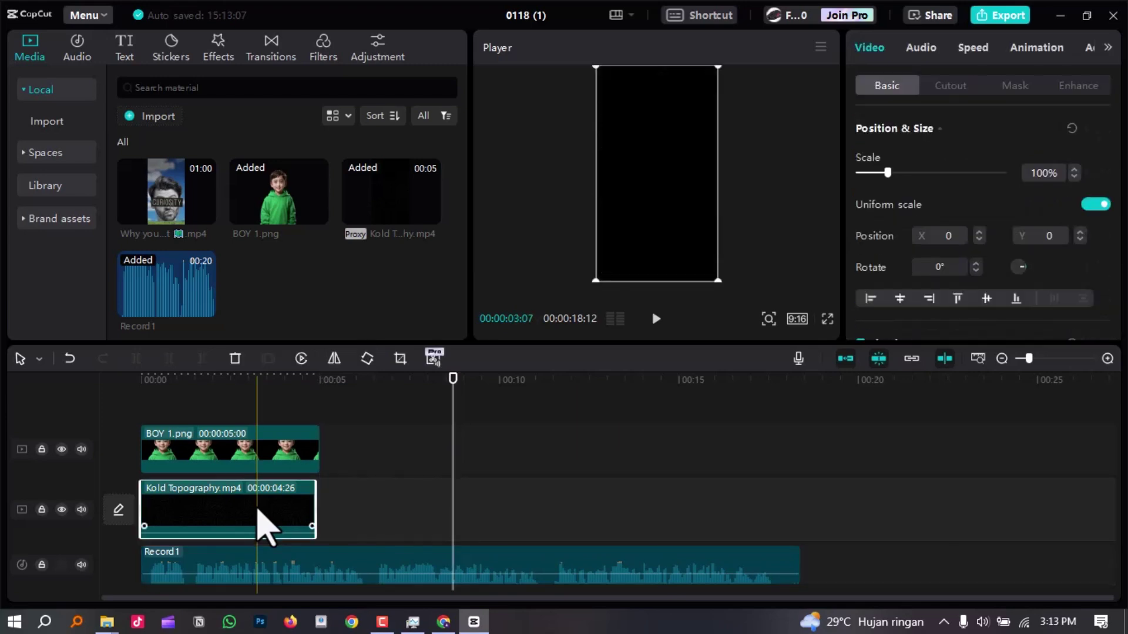
left_click_drag(258, 510, 421, 523)
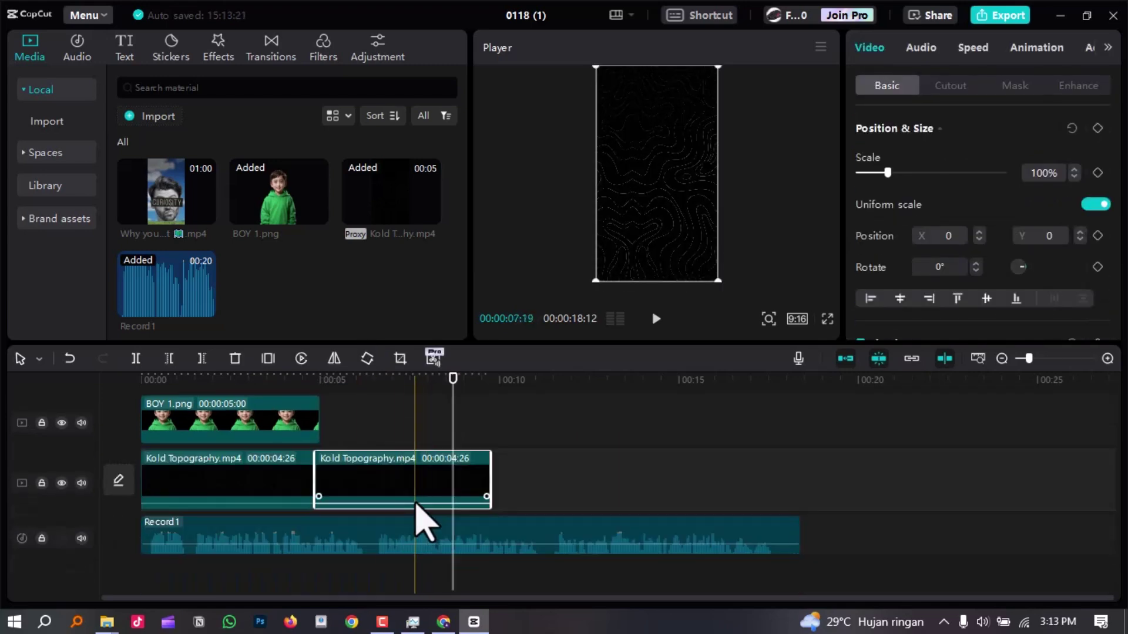
key("ctrl+v")
left_click(768, 486)
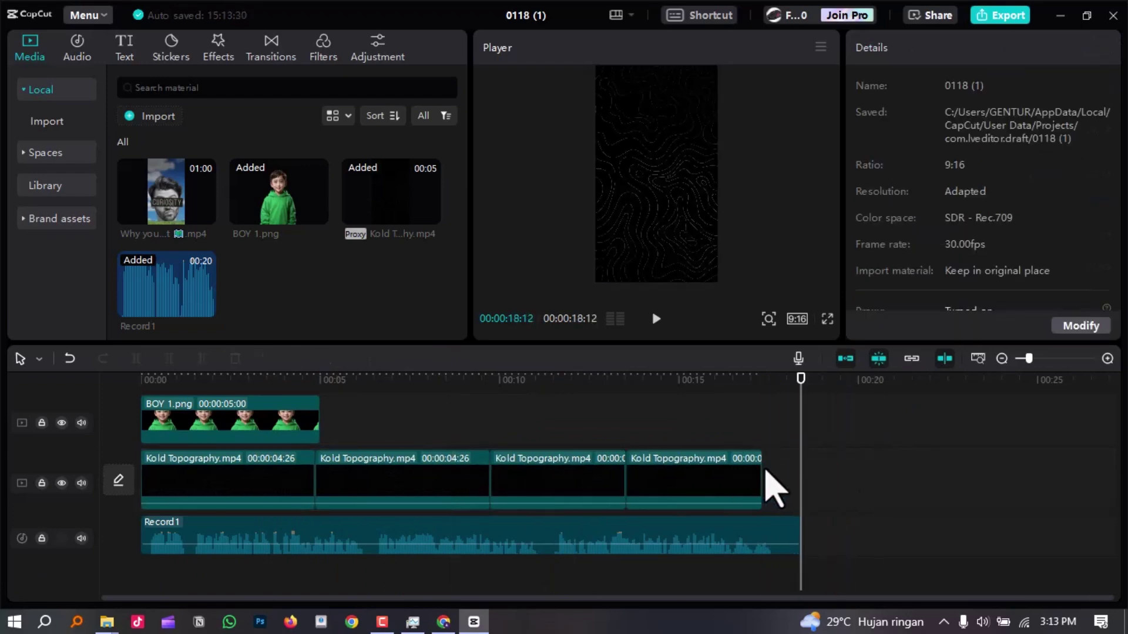
left_click_drag(768, 486, 784, 467)
Step: Stretch the BOY 1.png clip to 18:01 and select the last three topography copies
left_click(334, 432)
left_click_drag(319, 420, 787, 420)
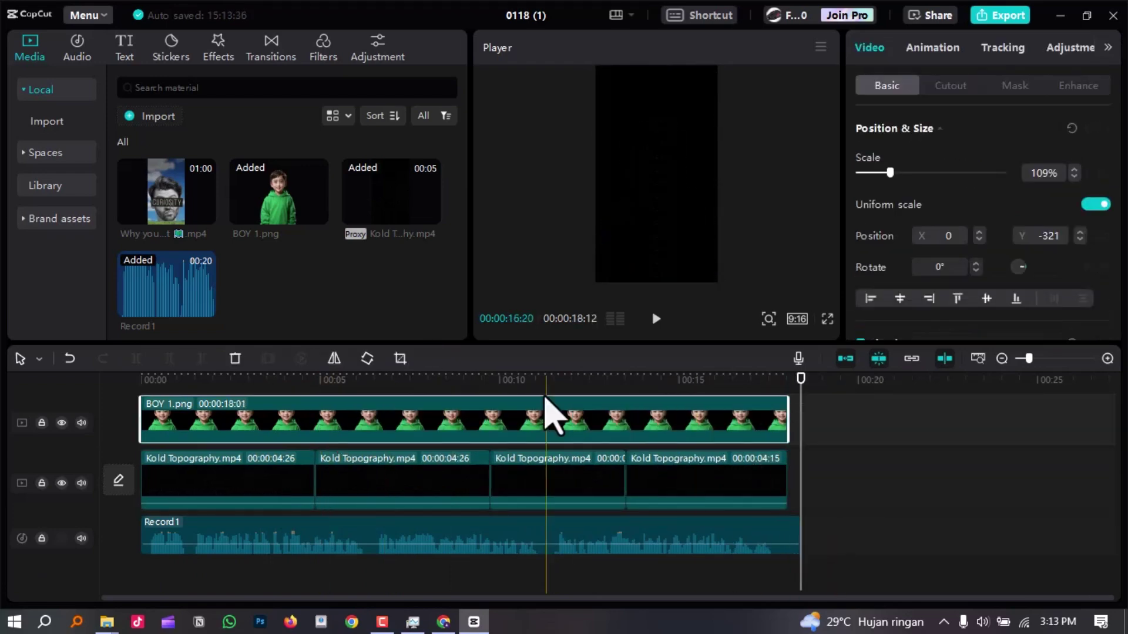
left_click(504, 379)
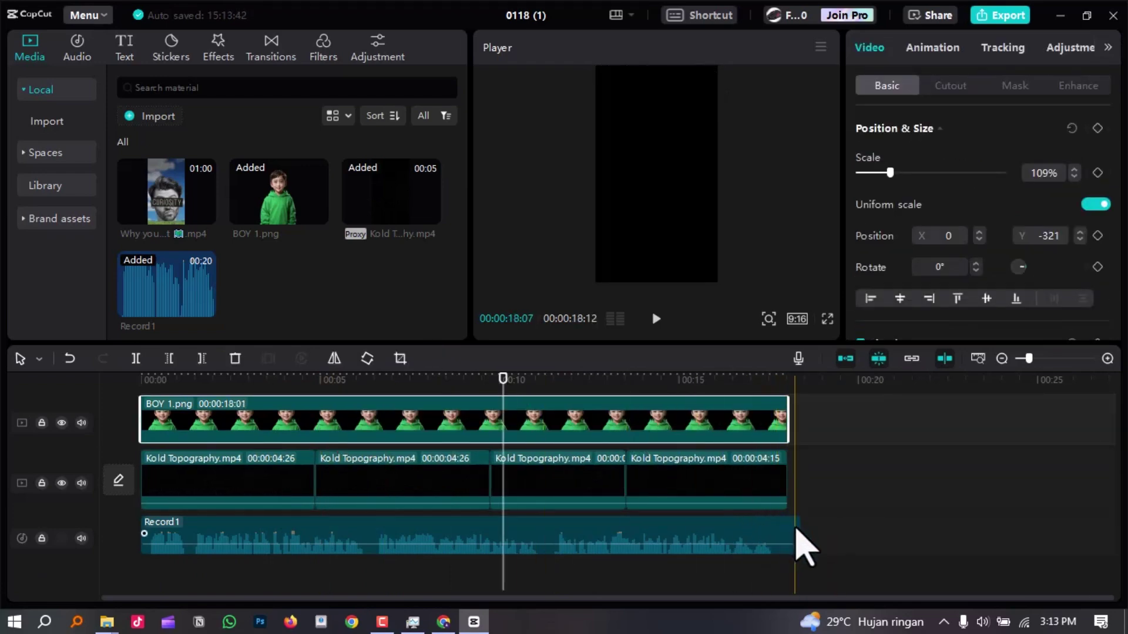
left_click(839, 487)
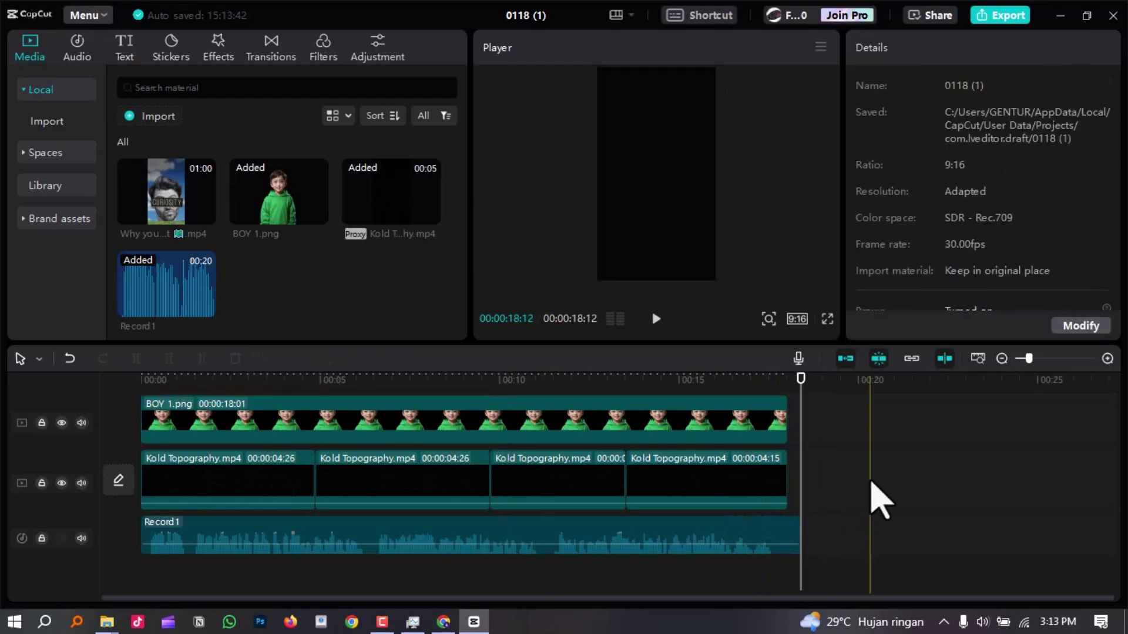
left_click_drag(764, 502, 273, 506)
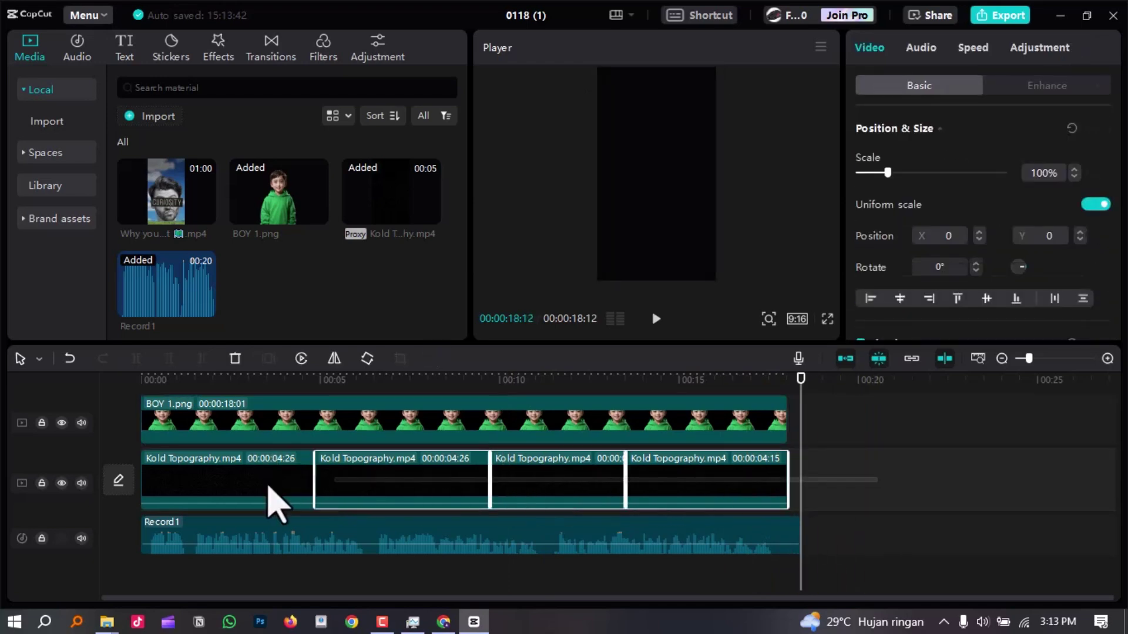
Step: Merge the topography copies into Compound clip1 (18:01) and return the playhead near the start
right_click(269, 489)
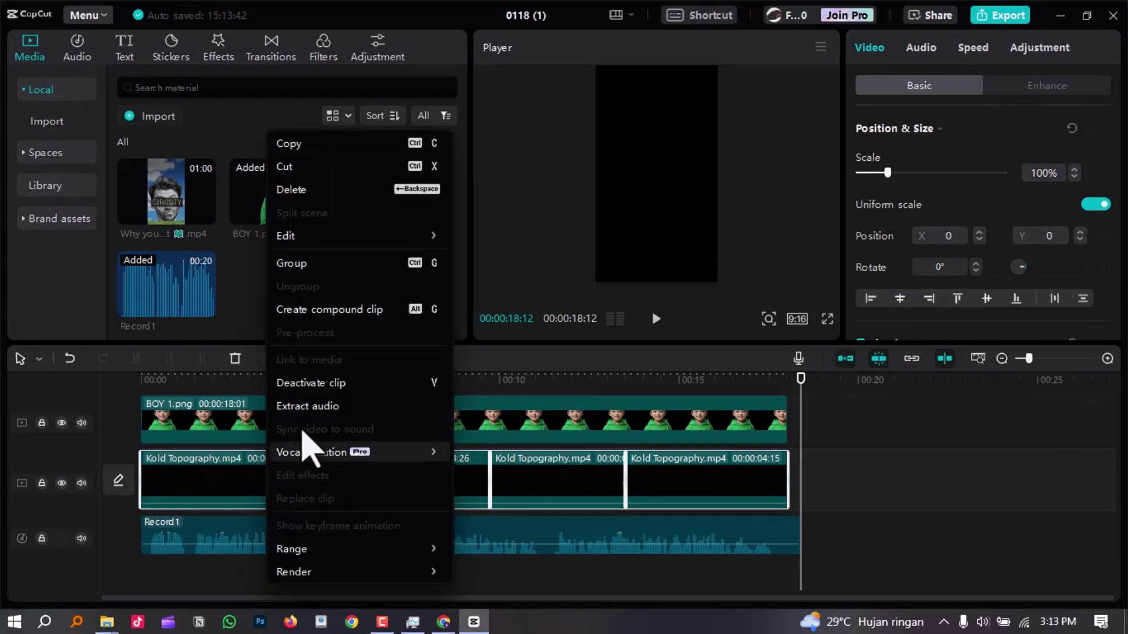
left_click(329, 310)
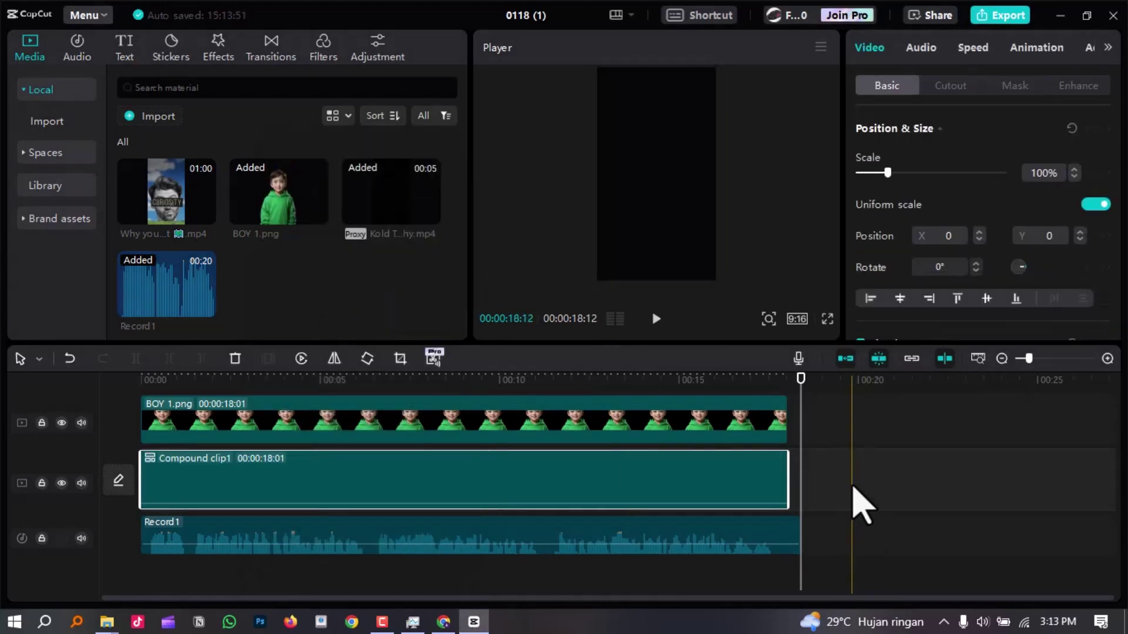
left_click(811, 539)
left_click(786, 527)
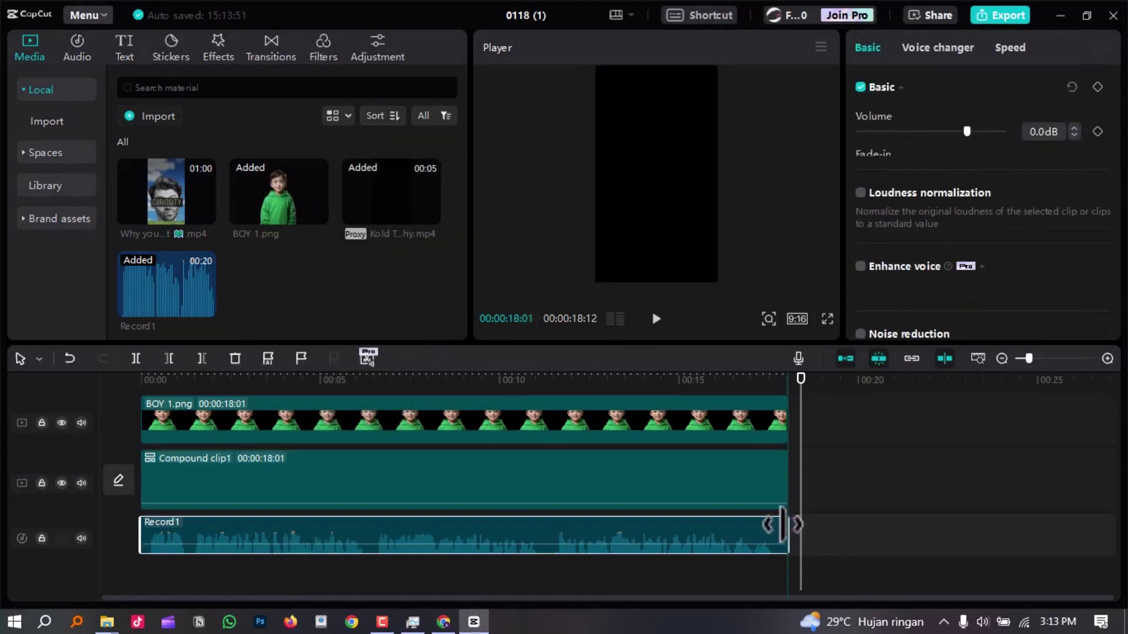
left_click(838, 473)
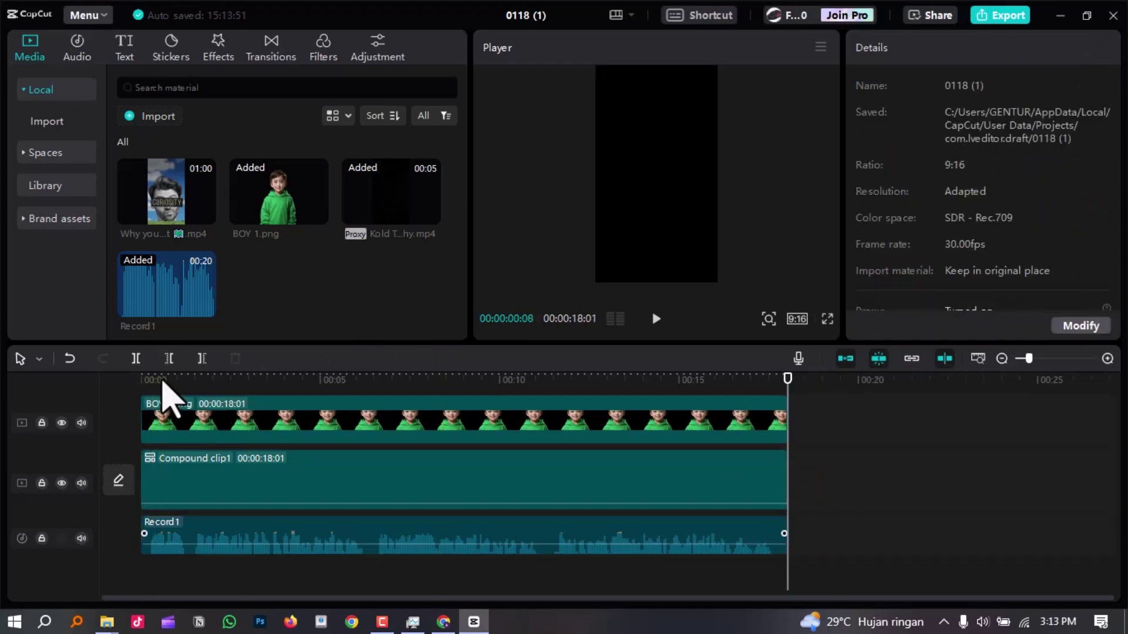
left_click(162, 380)
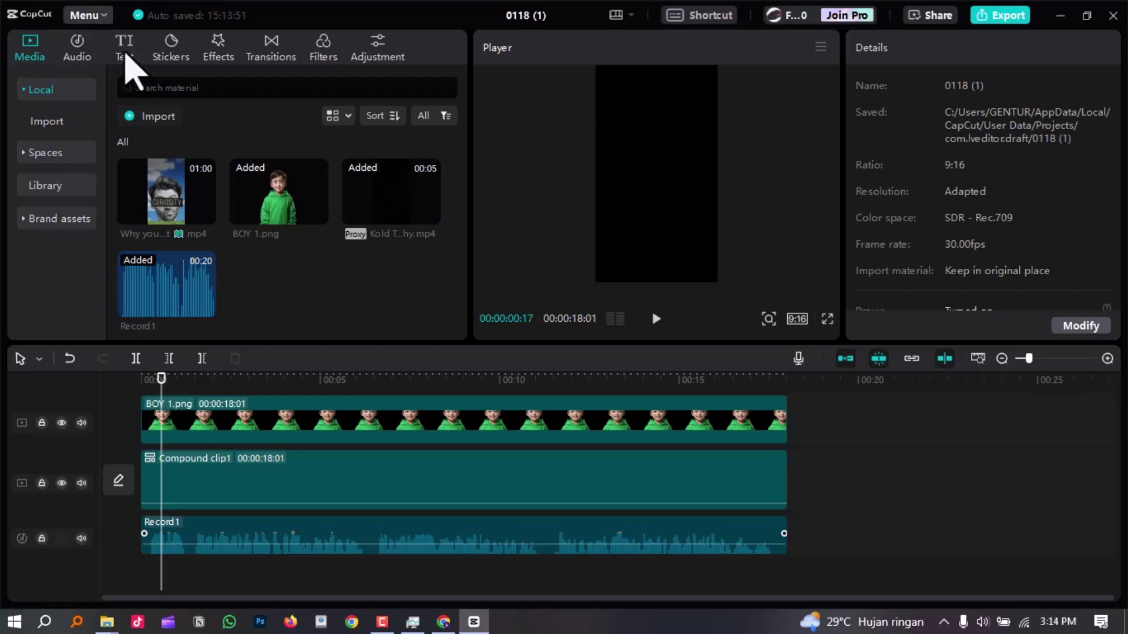
Step: Generate auto captions from the Record1 speech with Indonesian as the language
left_click(125, 51)
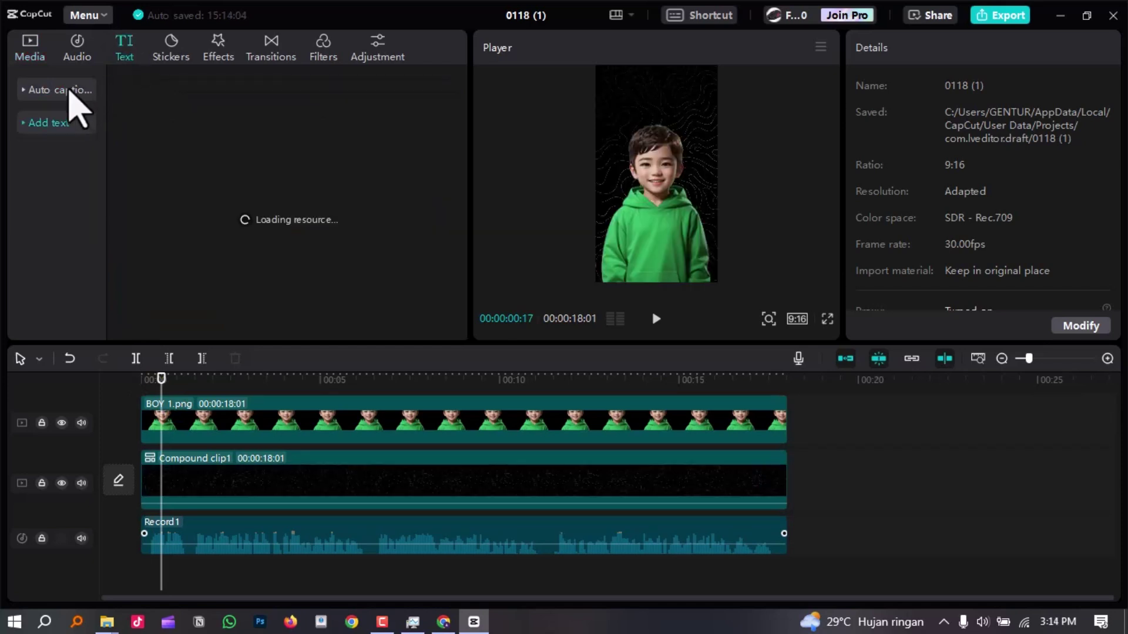
left_click(71, 90)
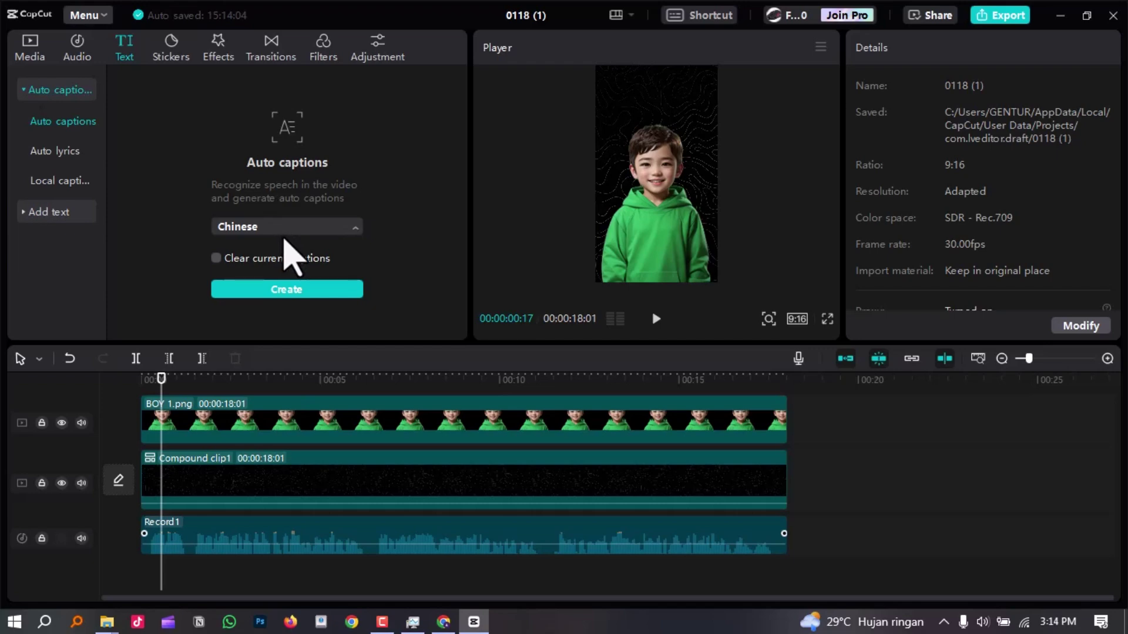
left_click(284, 234)
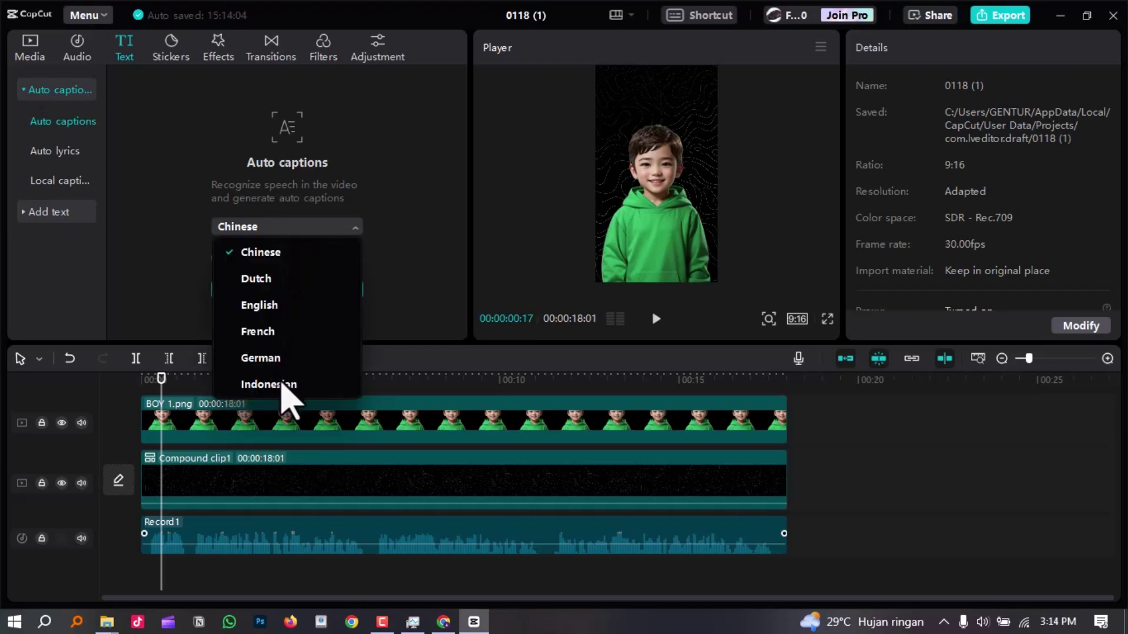
left_click(272, 383)
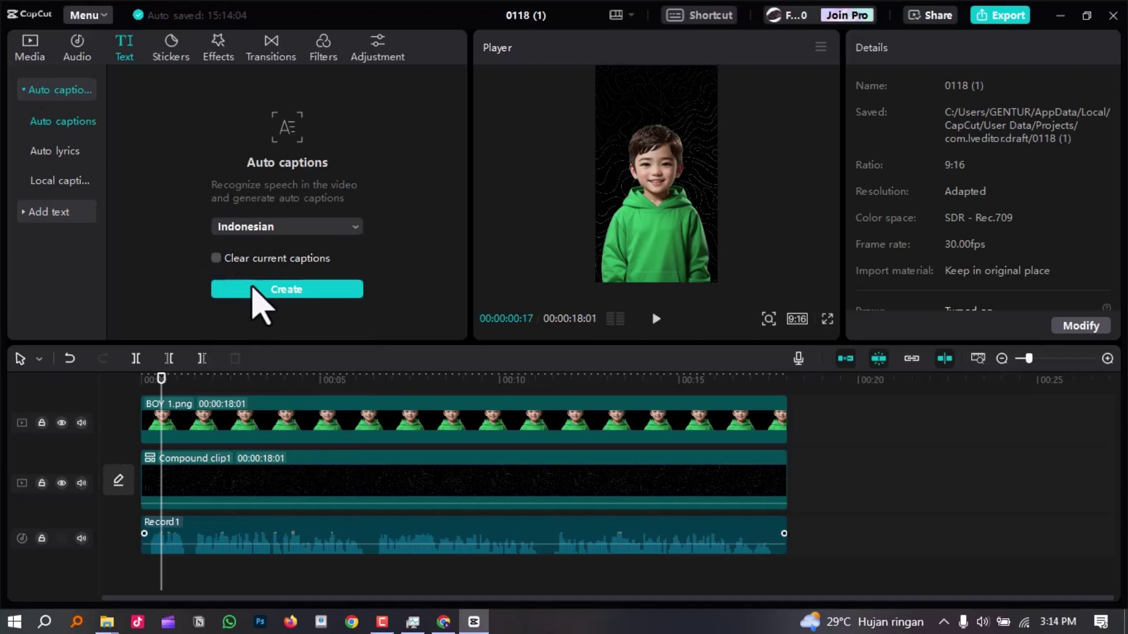
left_click(257, 290)
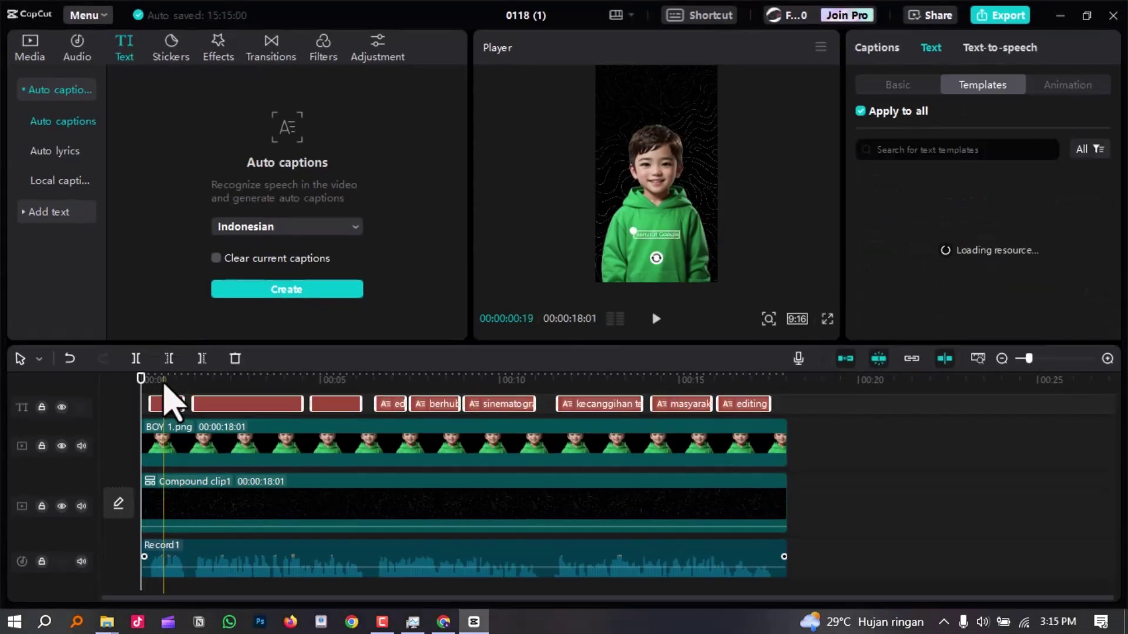
Step: Preview the generated captions, then apply the yellow-highlight caption template to all captions
key("ctrl+shift+f")
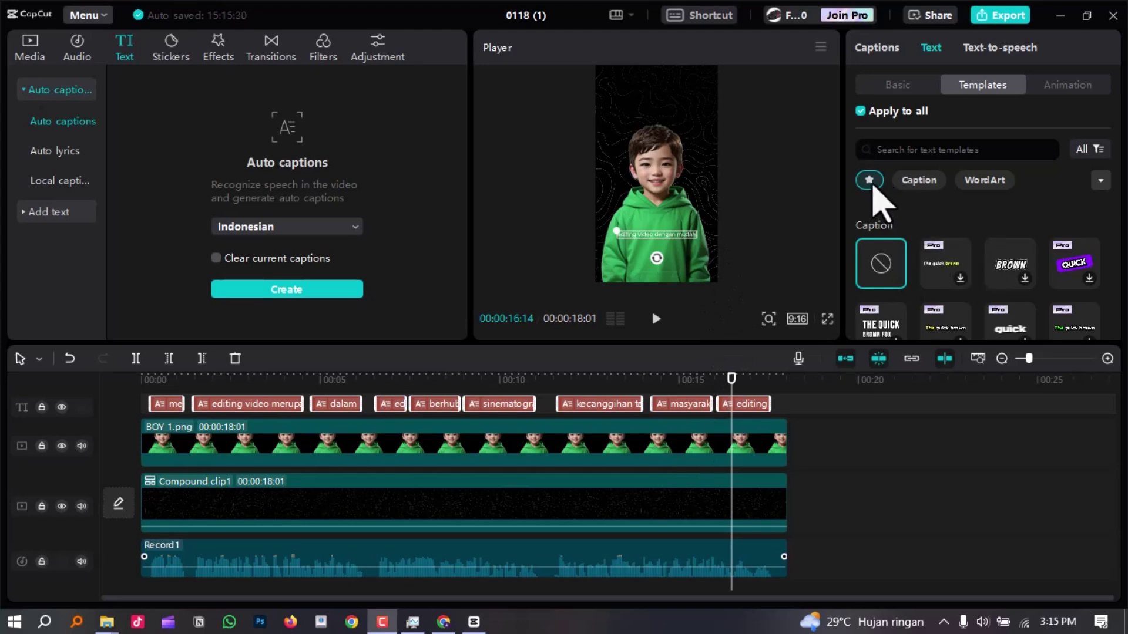
scroll(1076, 284, "down", 2)
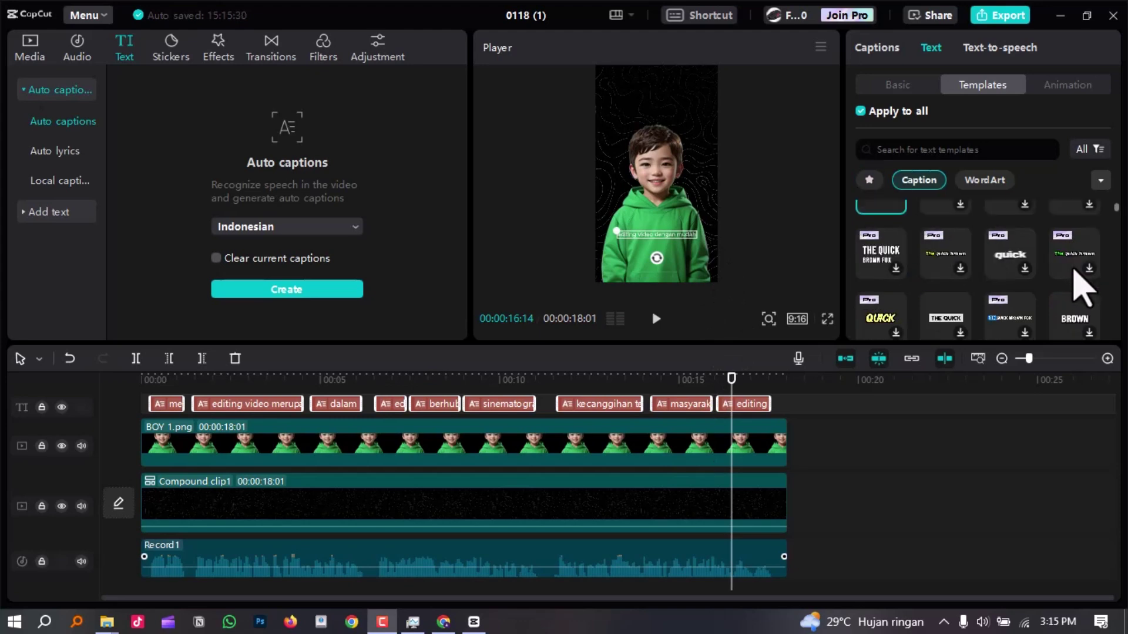
scroll(1081, 279, "down", 3)
scroll(1060, 279, "down", 2)
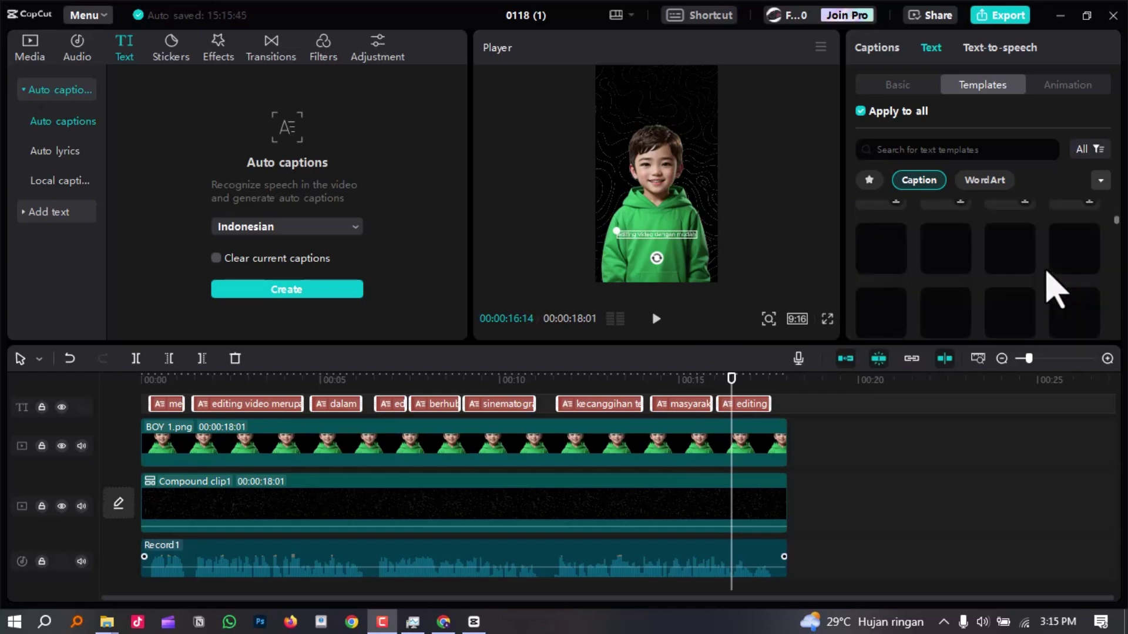
scroll(1035, 288, "down", 2)
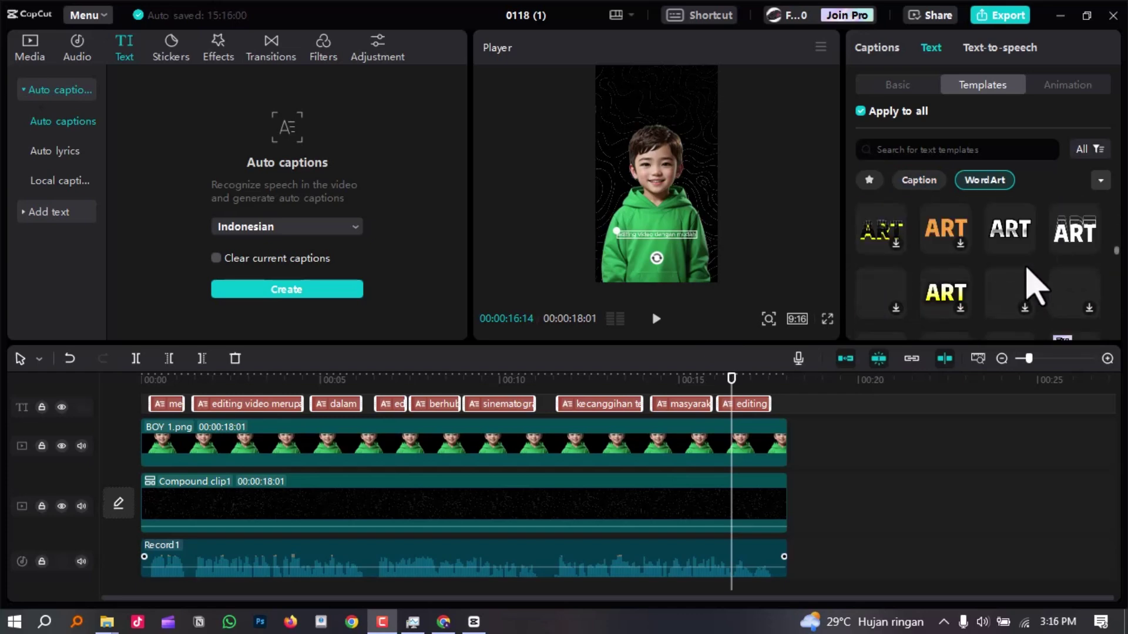
scroll(1032, 275, "up", 2)
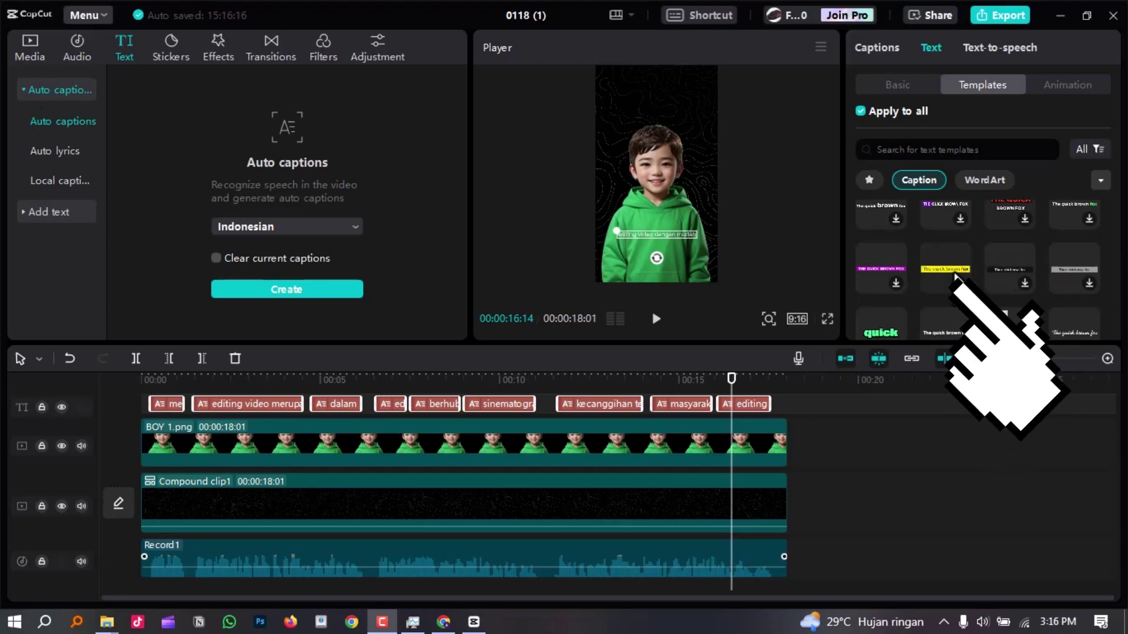
left_click(954, 275)
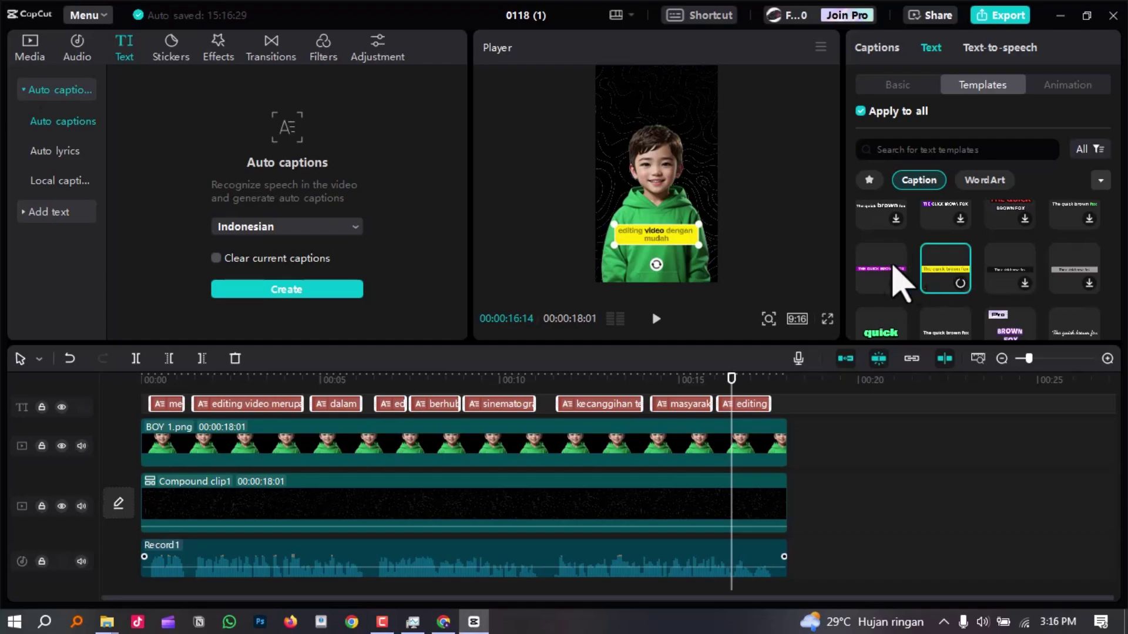
key("ctrl+shift+f")
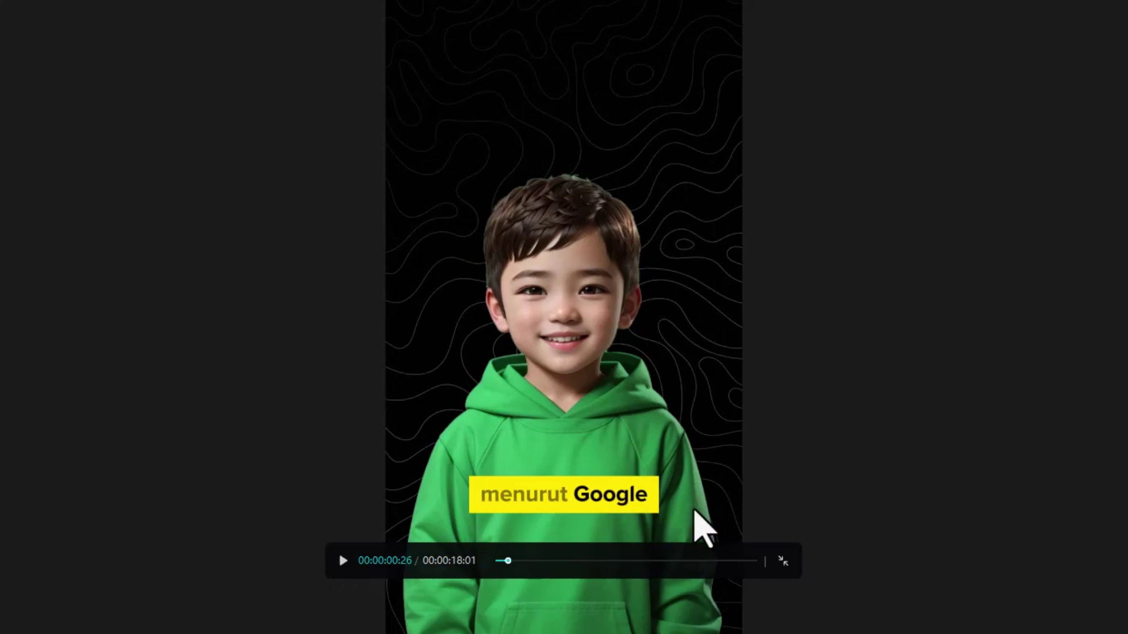
key("Escape")
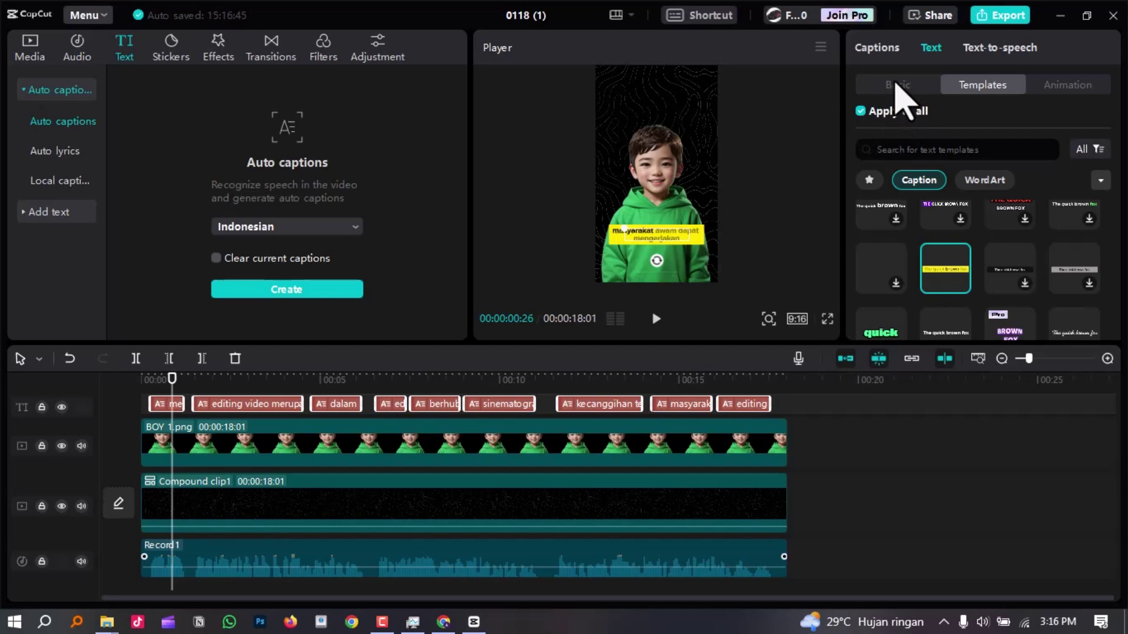
Step: Set the caption box colour to white (FFFFFF) with 43% rounded corners
left_click(896, 84)
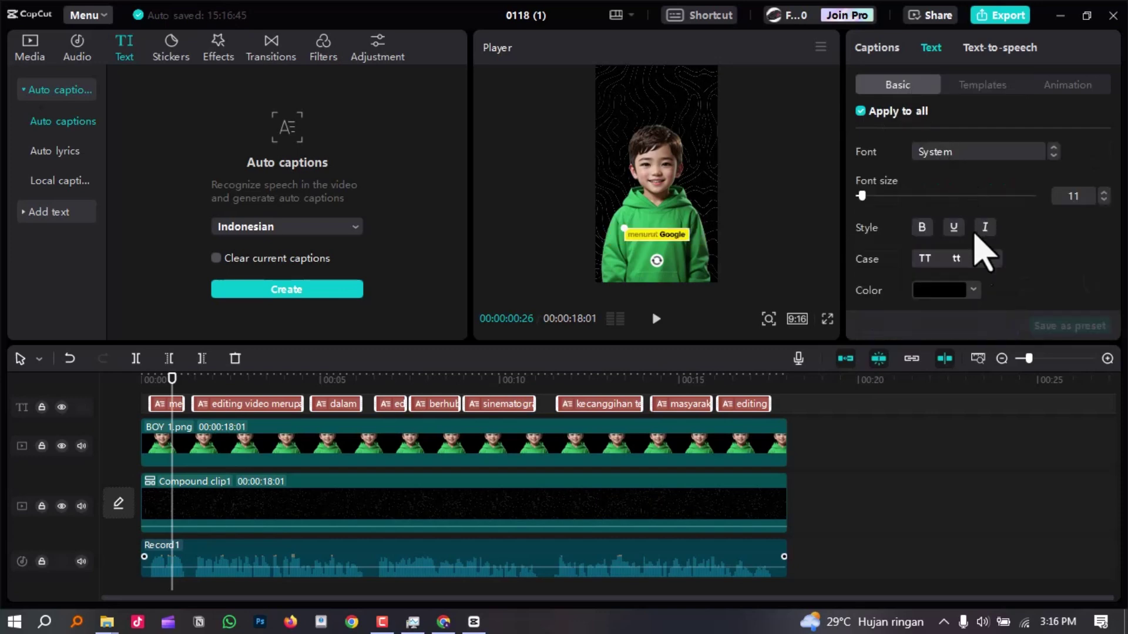
scroll(984, 297, "down", 2)
scroll(984, 297, "down", 3)
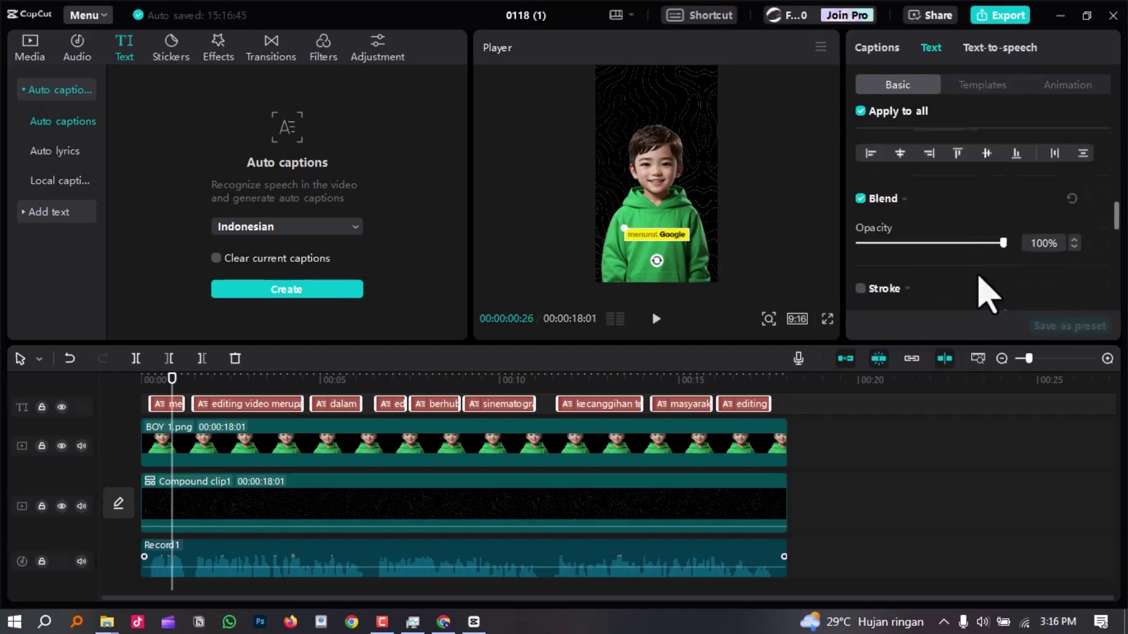
scroll(984, 294, "down", 3)
scroll(982, 291, "down", 2)
scroll(985, 286, "up", 3)
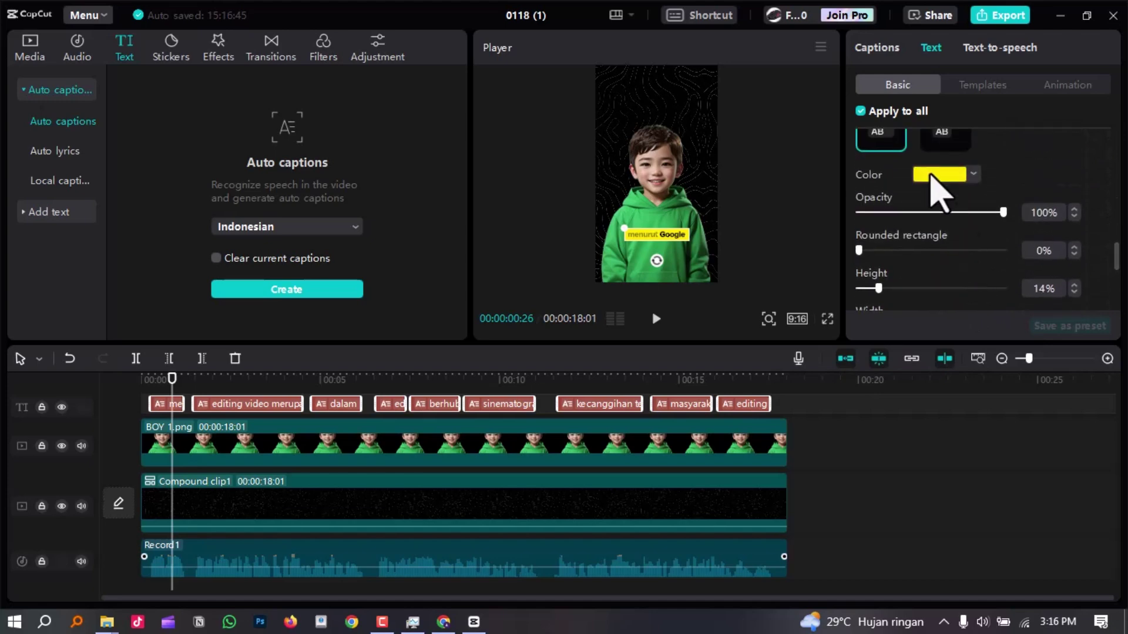
left_click(934, 174)
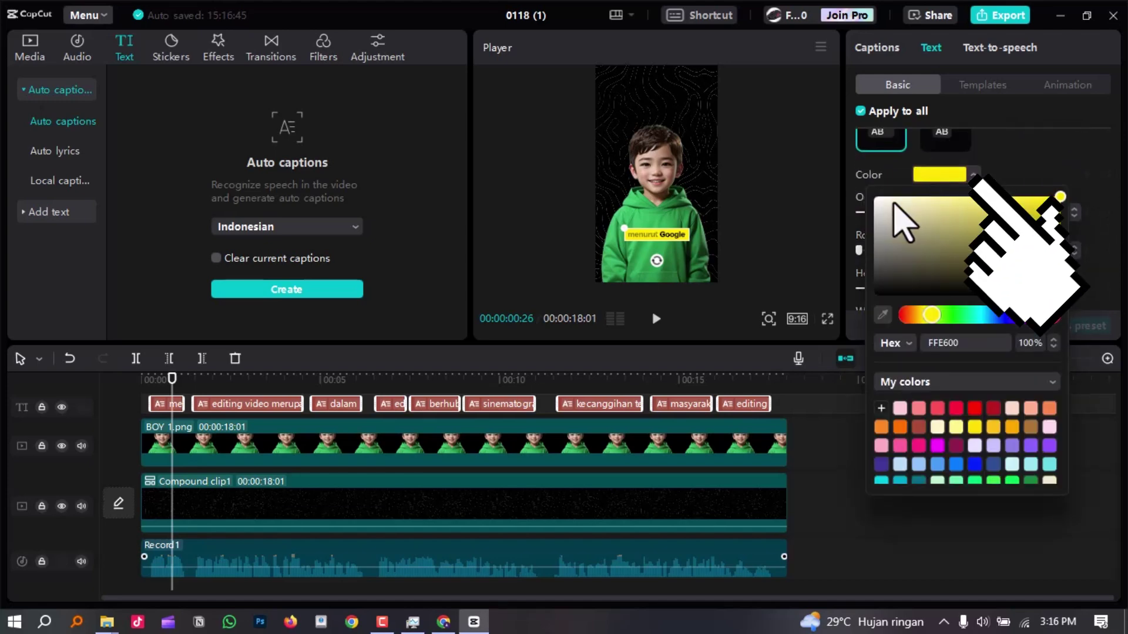
left_click(875, 198)
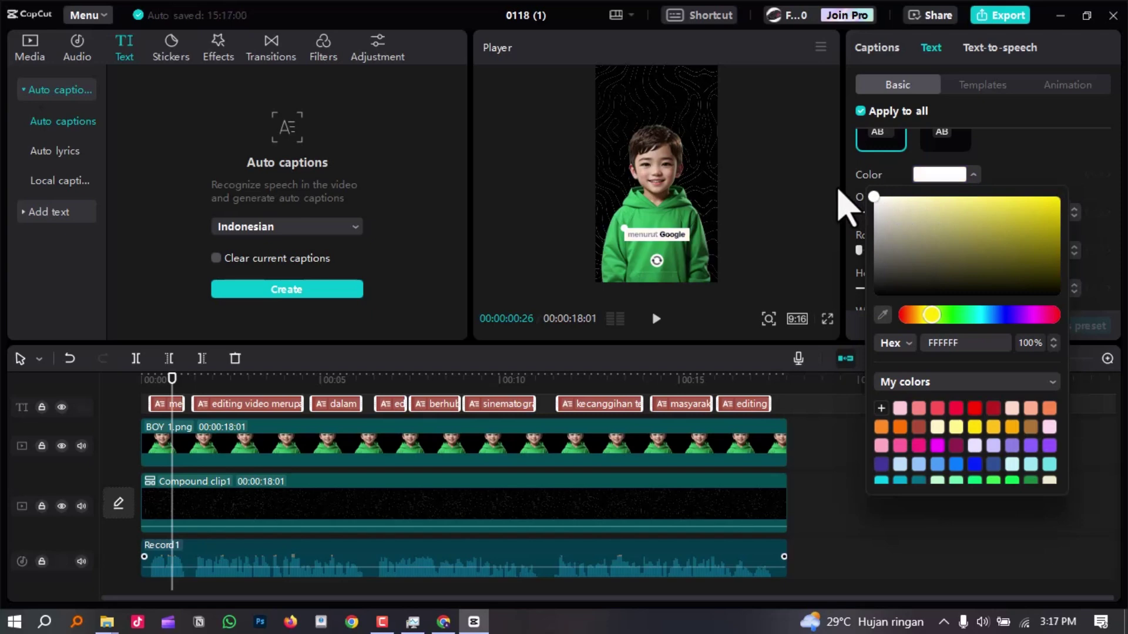
left_click(1076, 167)
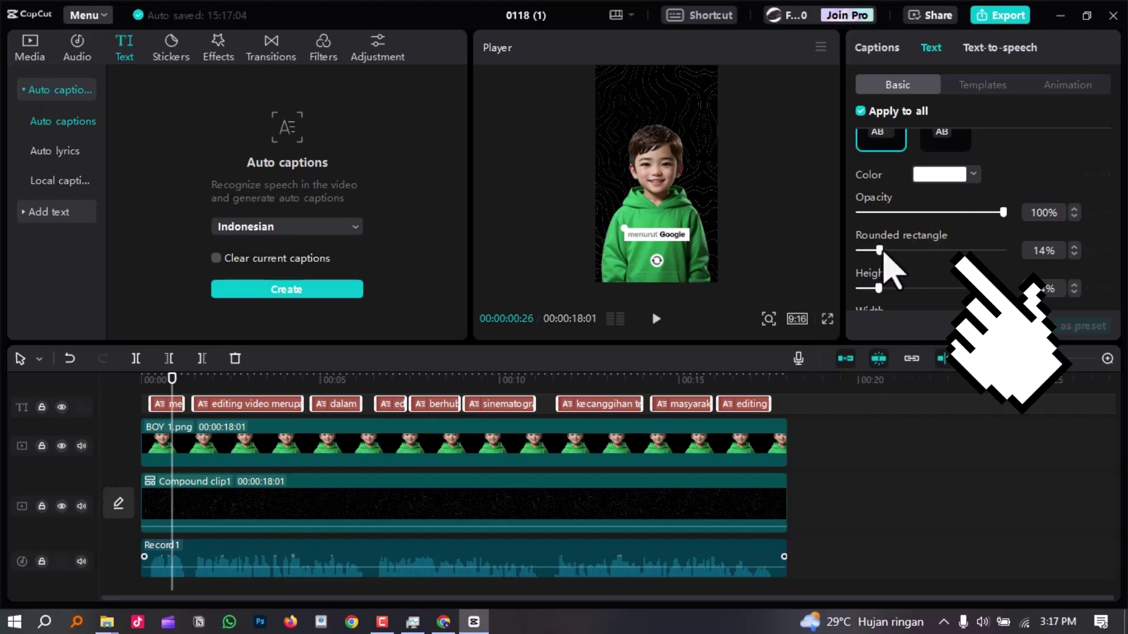
left_click_drag(882, 250, 926, 254)
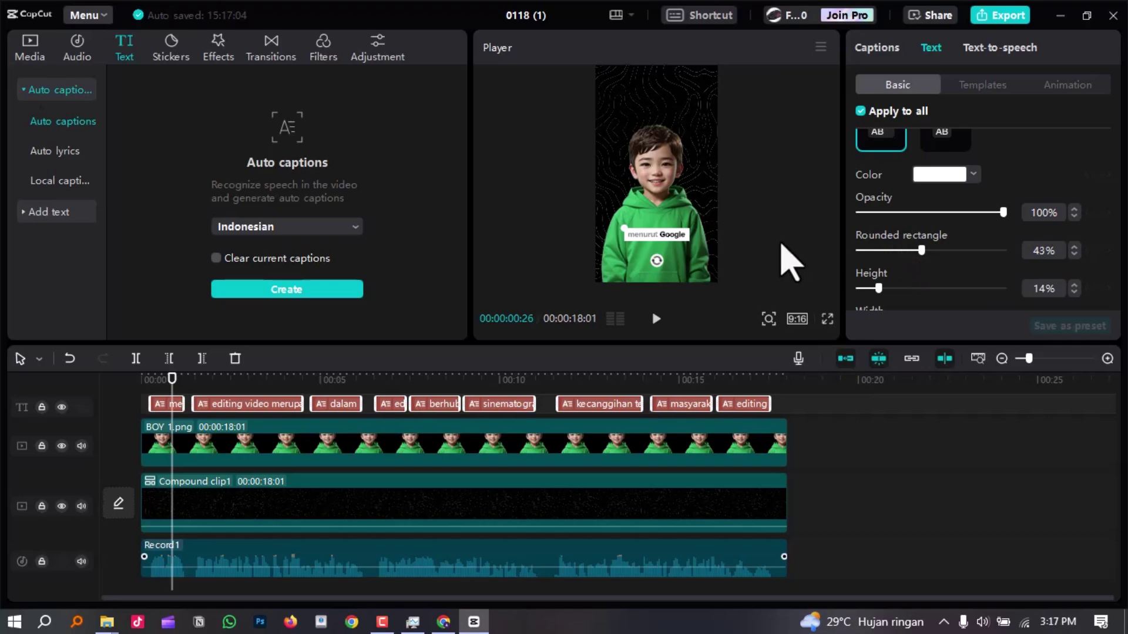
key("ctrl+shift+f")
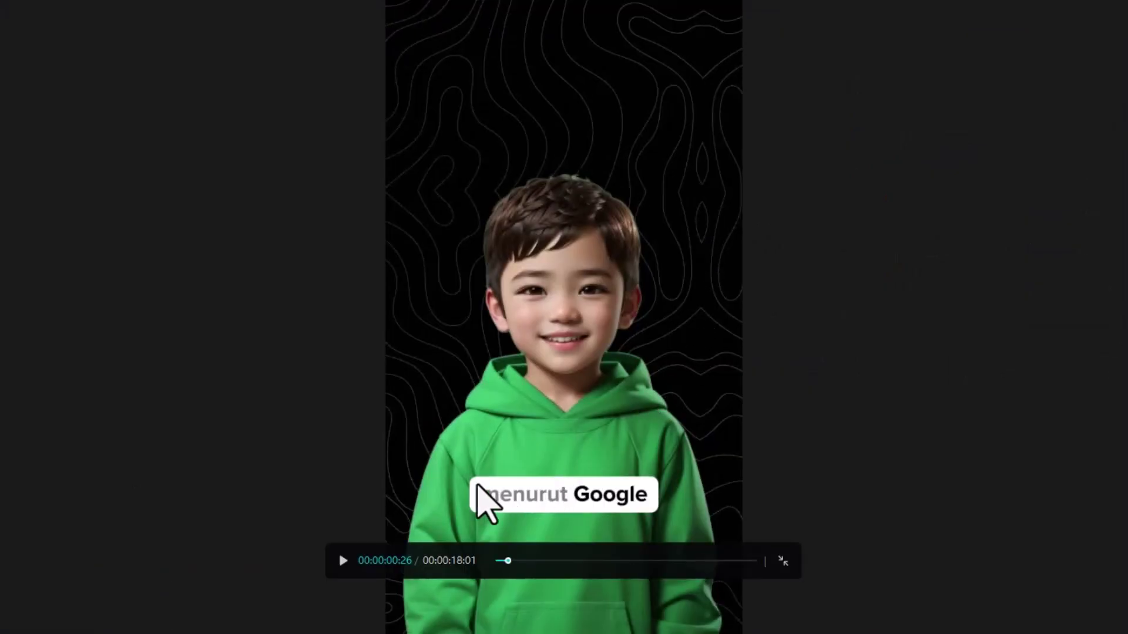
key("Escape")
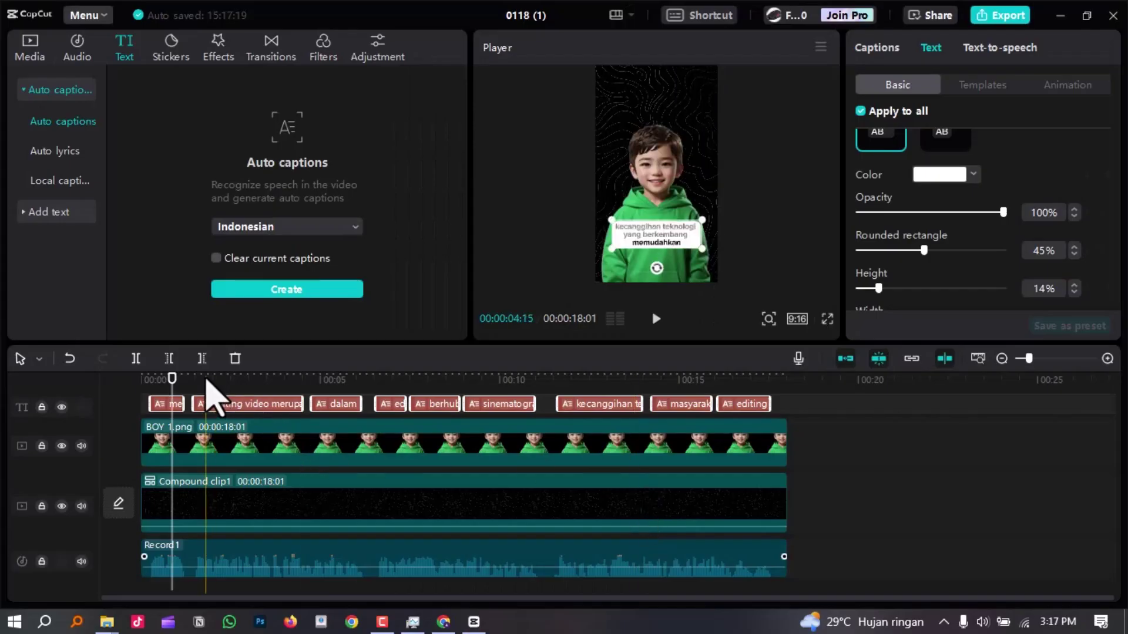
left_click(205, 379)
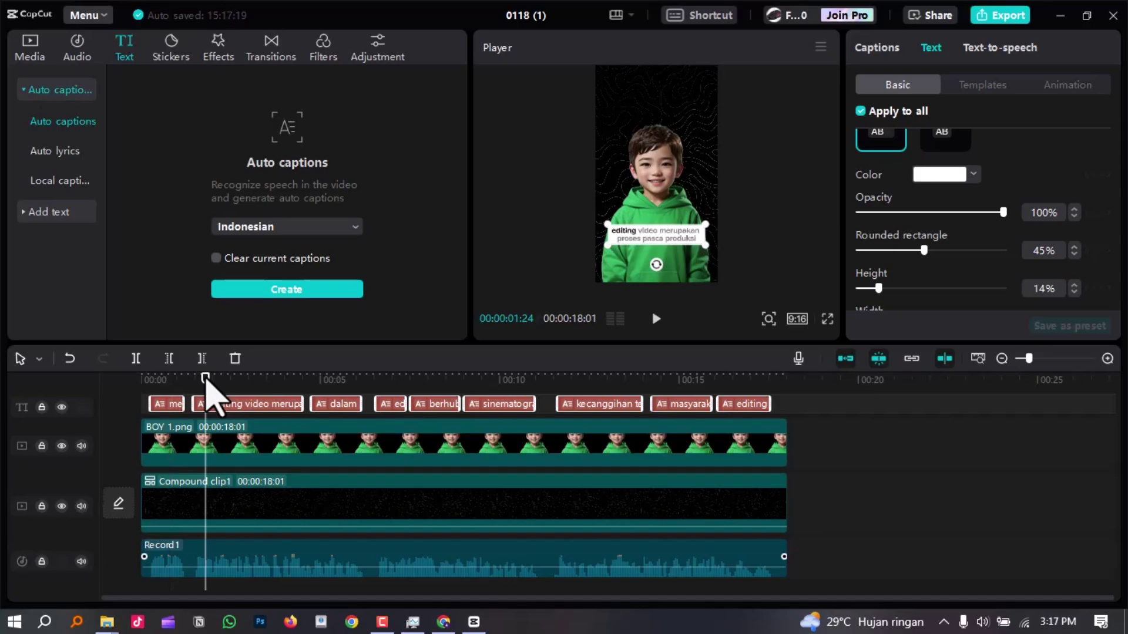
key("ctrl+shift+f")
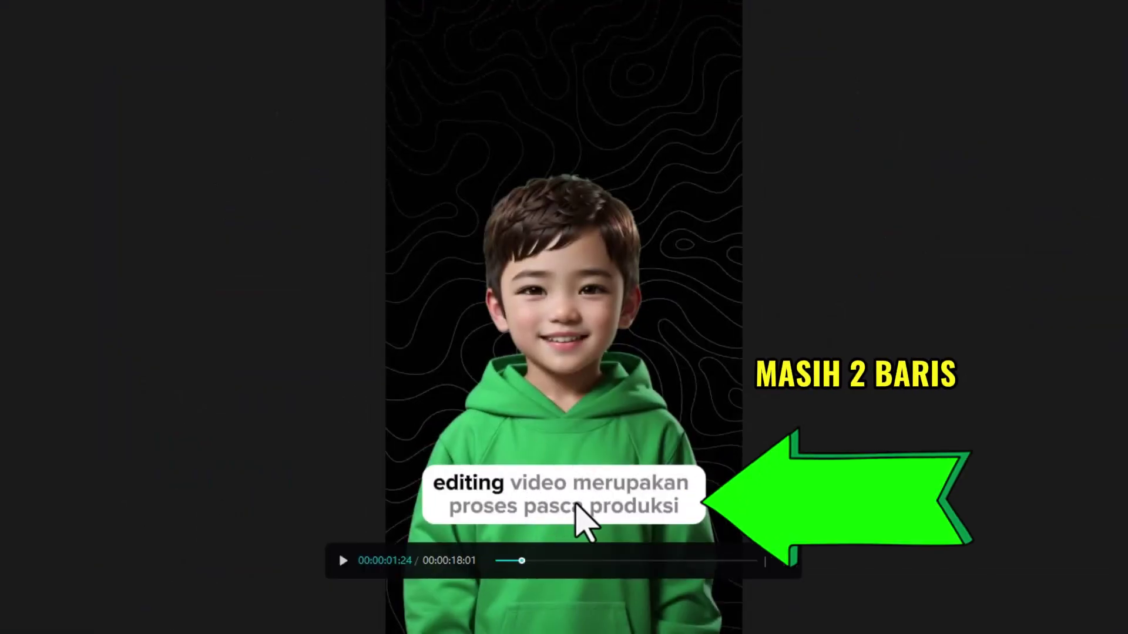
key("Escape")
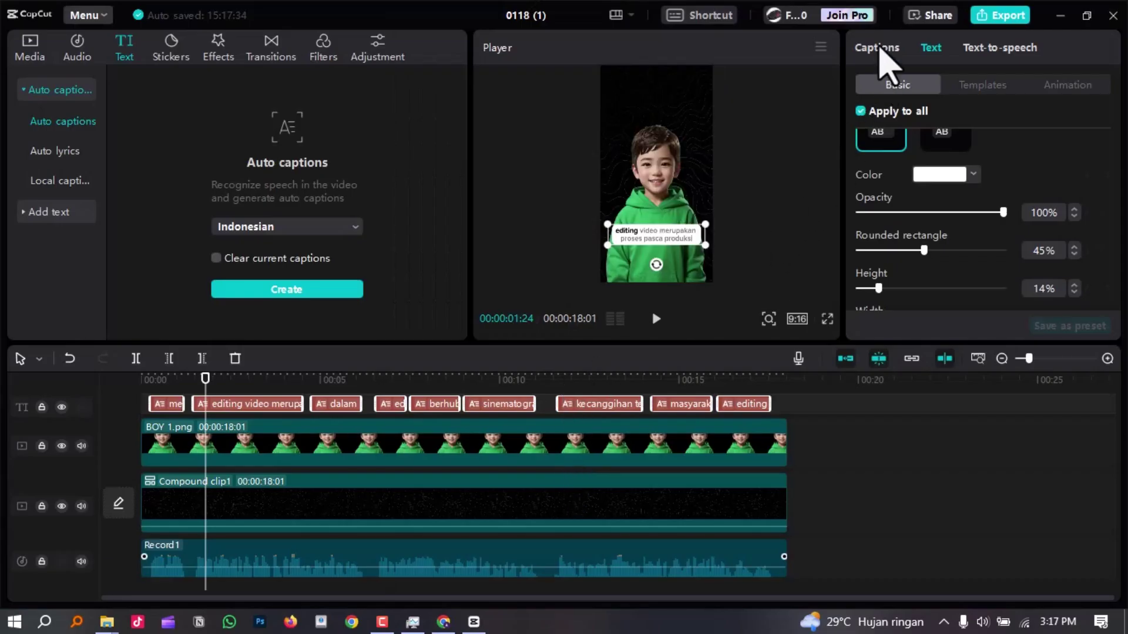
Step: Split the first three long caption lines into shorter ones at their break words
left_click(878, 48)
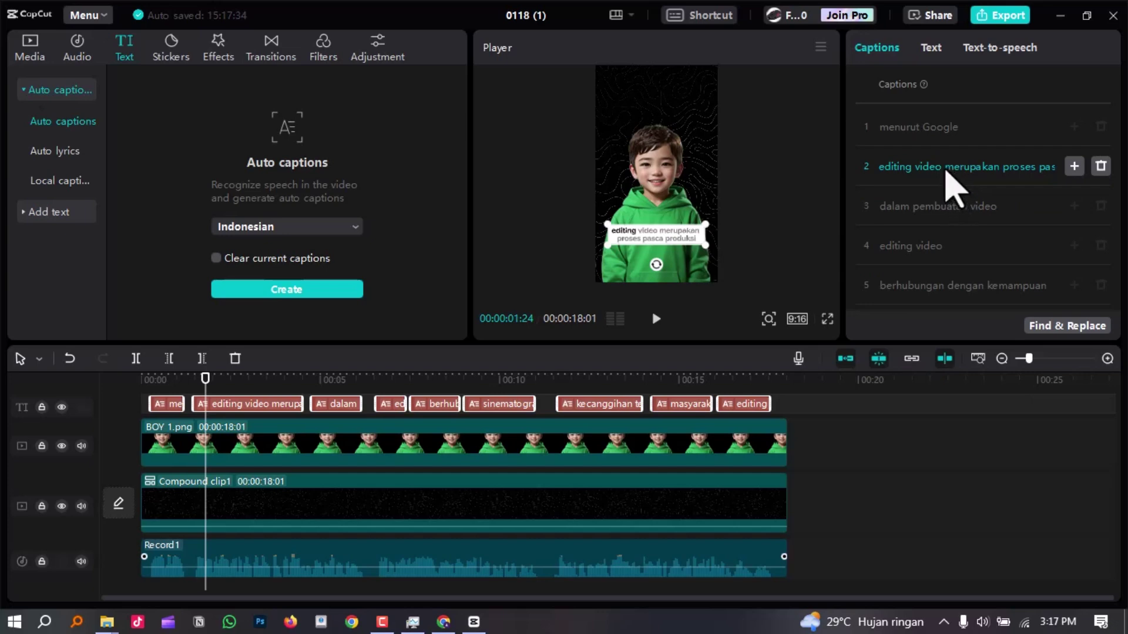
left_click(945, 169)
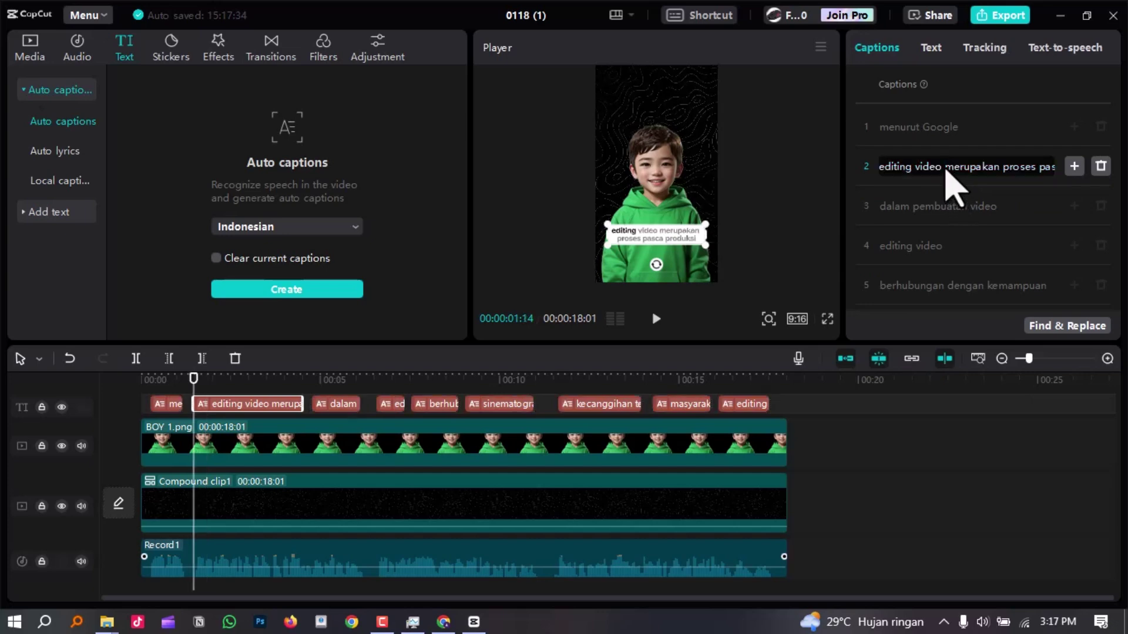
key("Return")
left_click(966, 205)
key("Return")
scroll(993, 267, "down", 2)
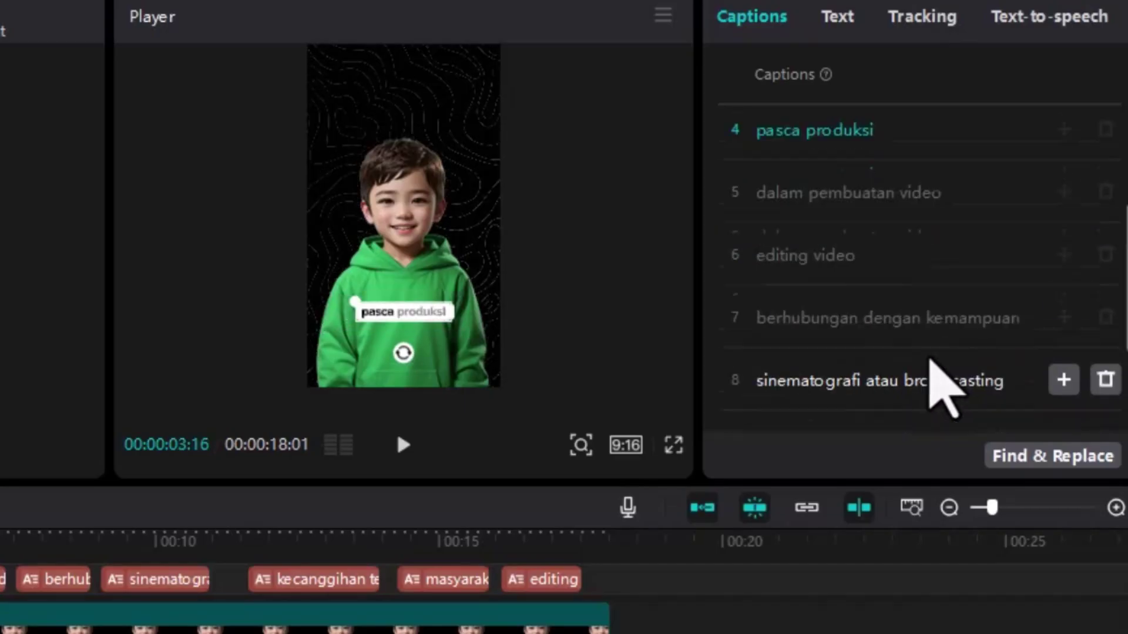
left_click(980, 247)
key("Return")
Step: Split the remaining long captions after phrases like 'yang berkembang', 'masyarakat awam' and 'editing video'
left_click(934, 297)
key("Return")
left_click(873, 232)
key("Return")
left_click(927, 325)
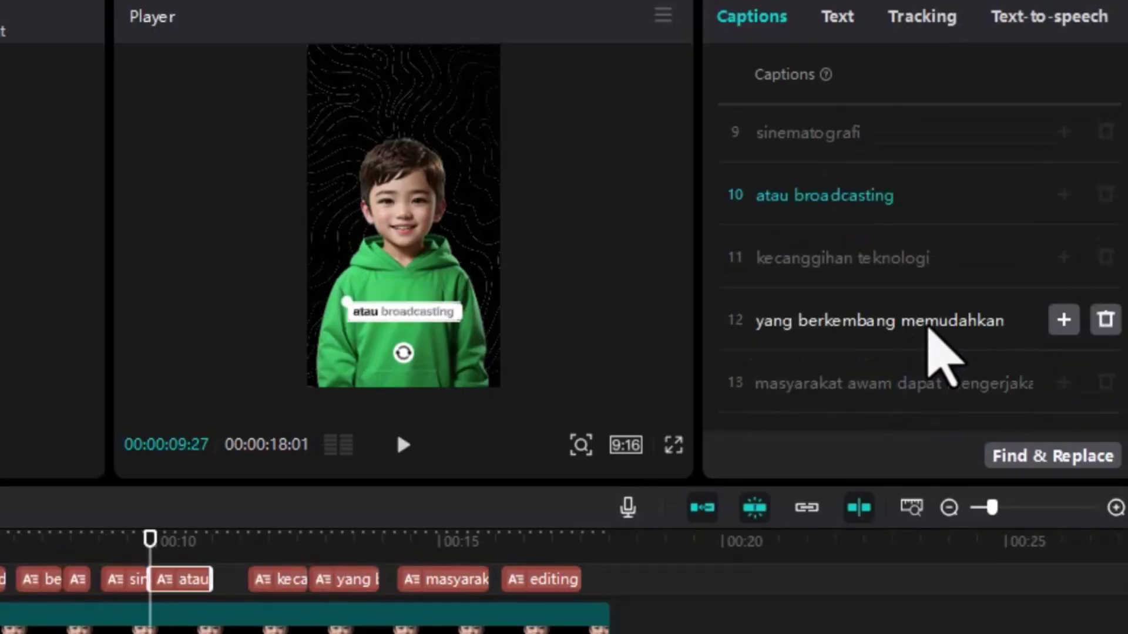
key("Return")
left_click(894, 353)
key("Return")
left_click(863, 416)
key("Return")
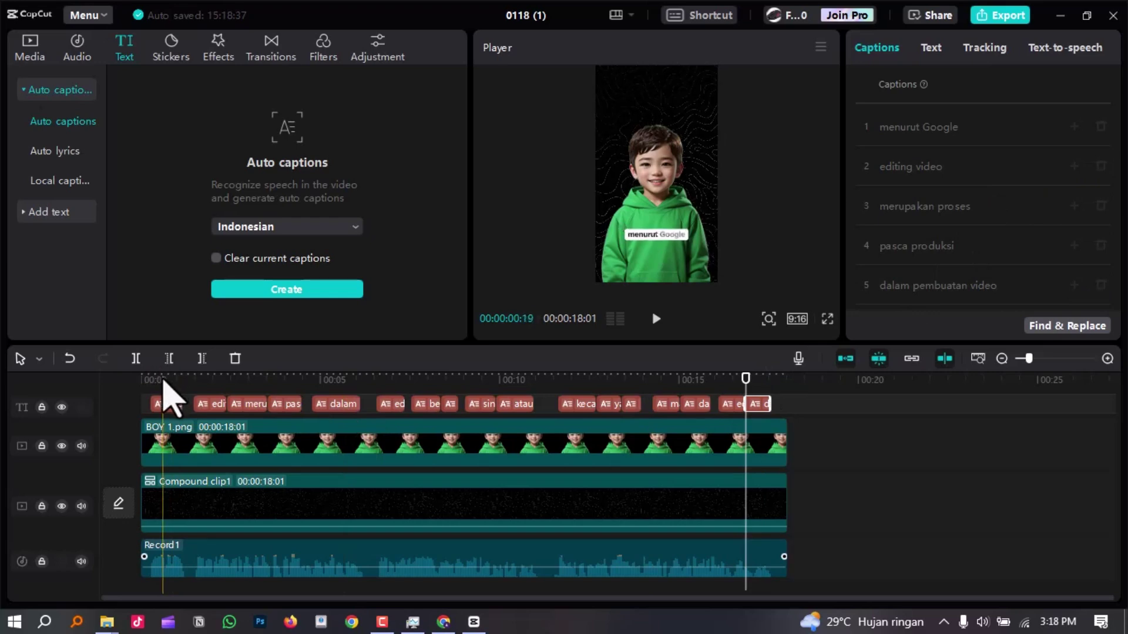
left_click_drag(161, 380, 150, 379)
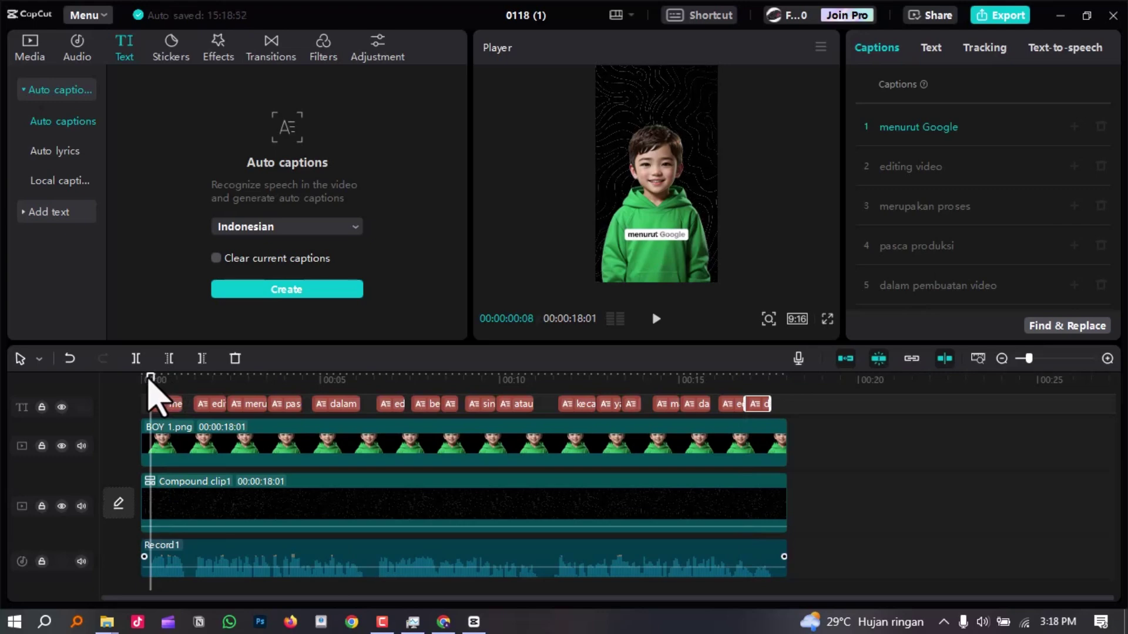
key("ctrl+shift+f")
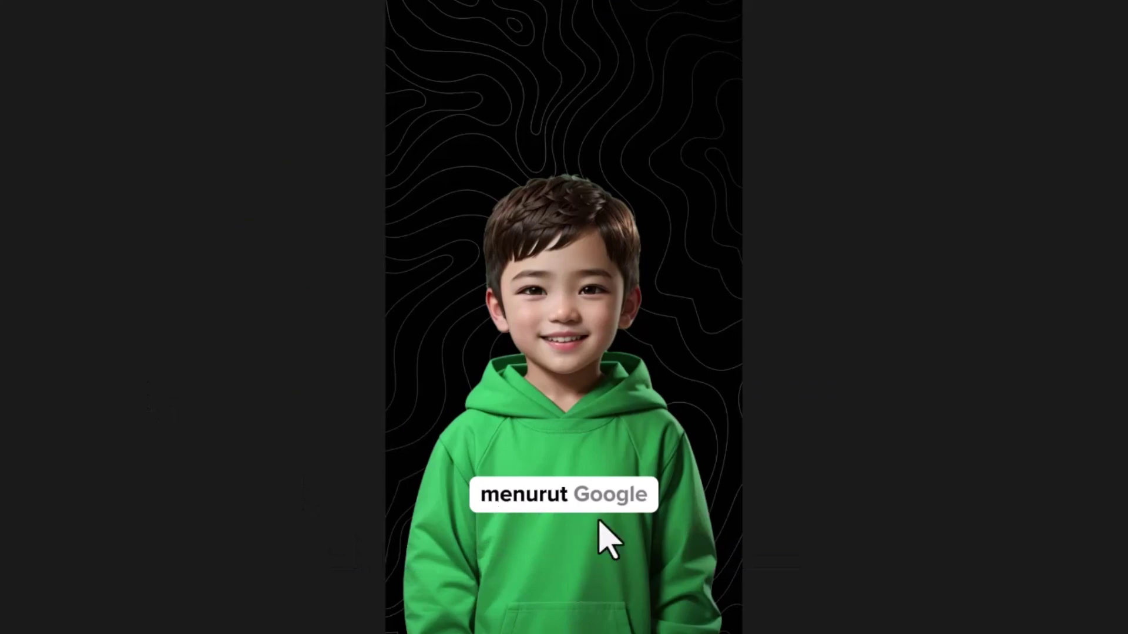
key("Escape")
key("ctrl+shift+f")
key("space")
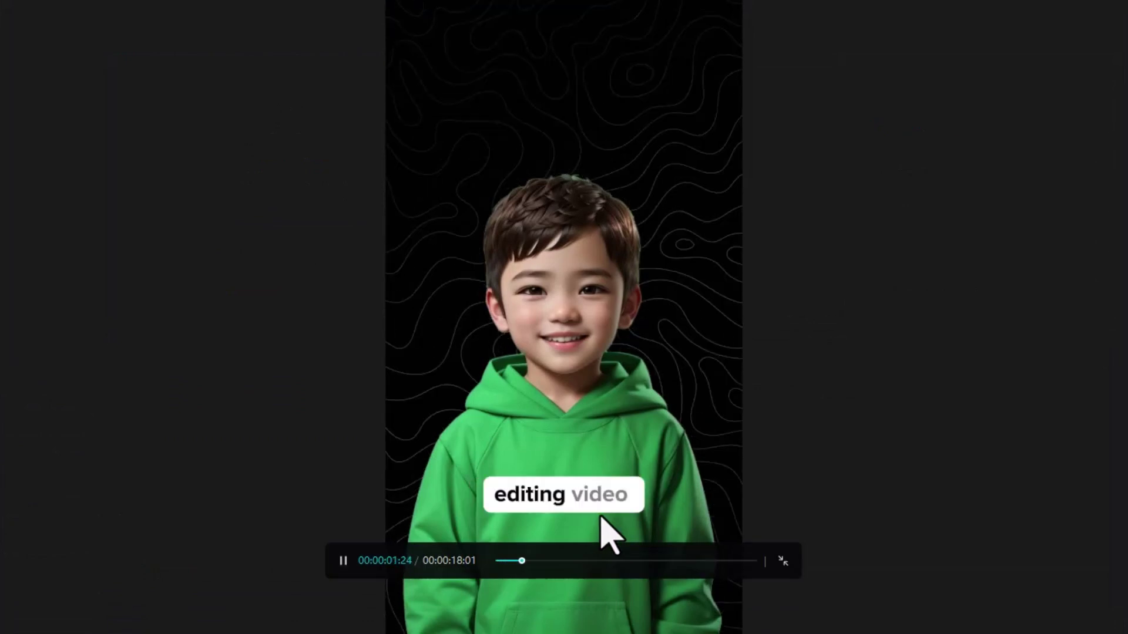
key("space")
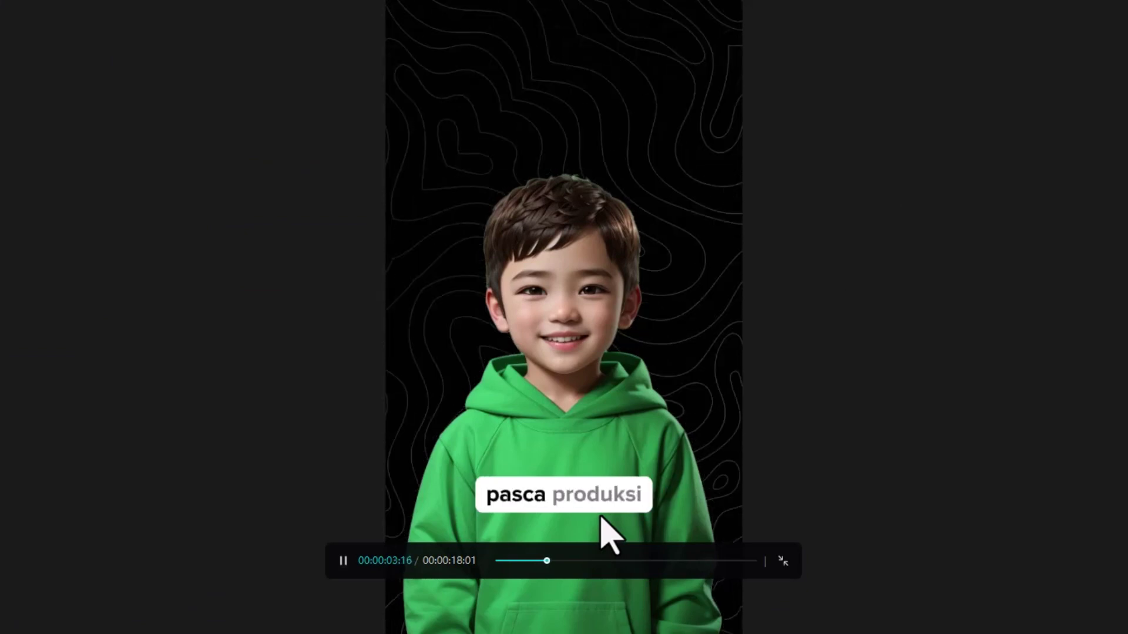
key("space")
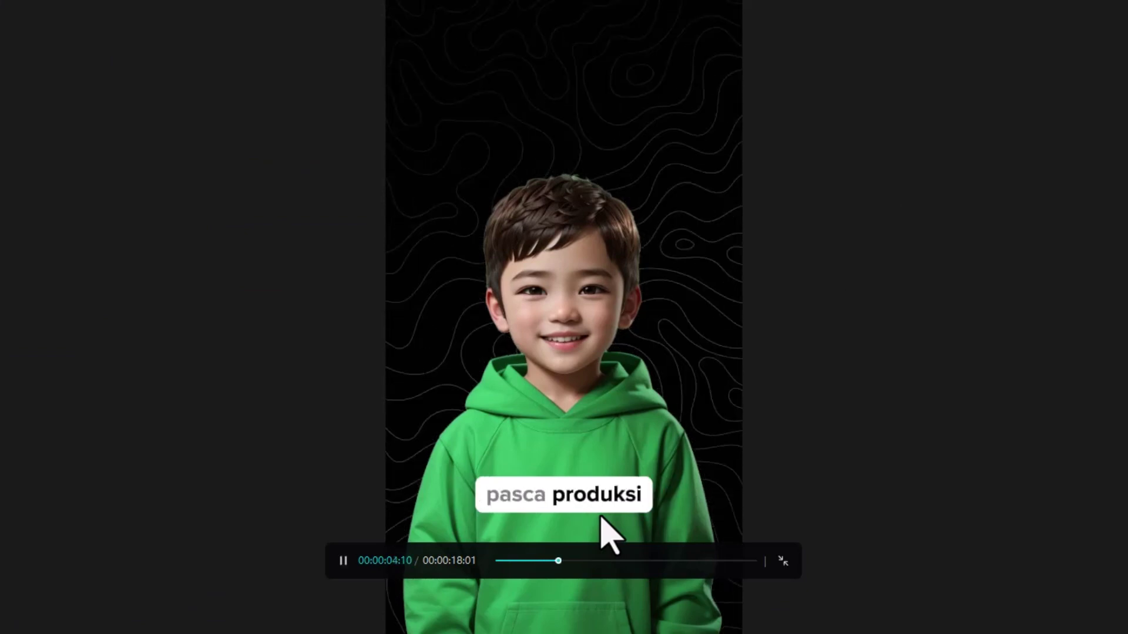
key("space")
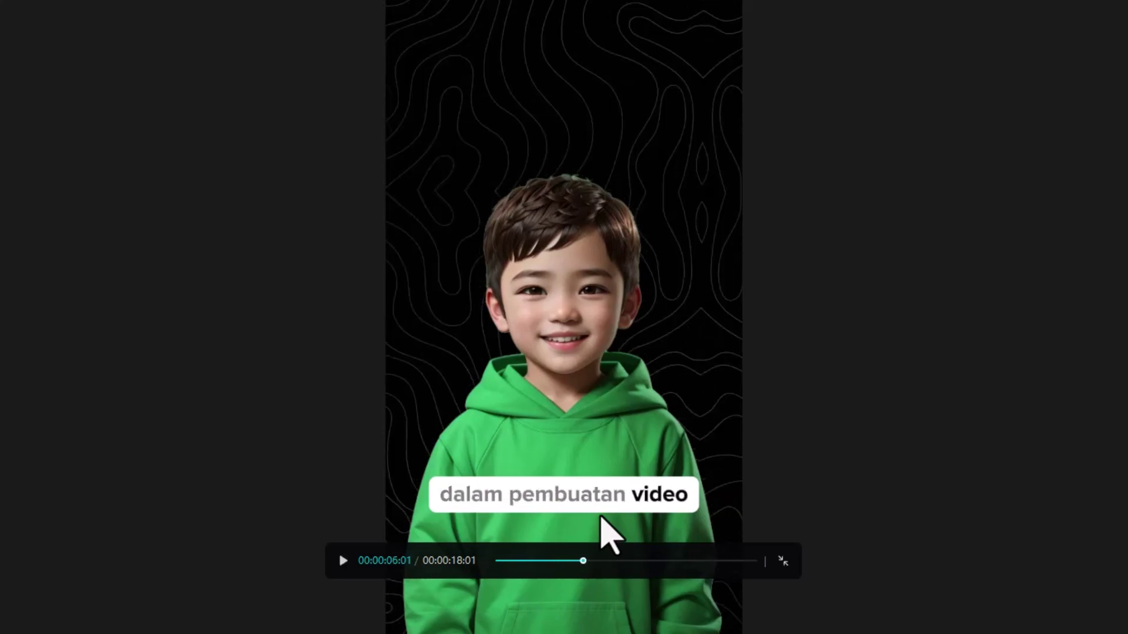
key("Escape")
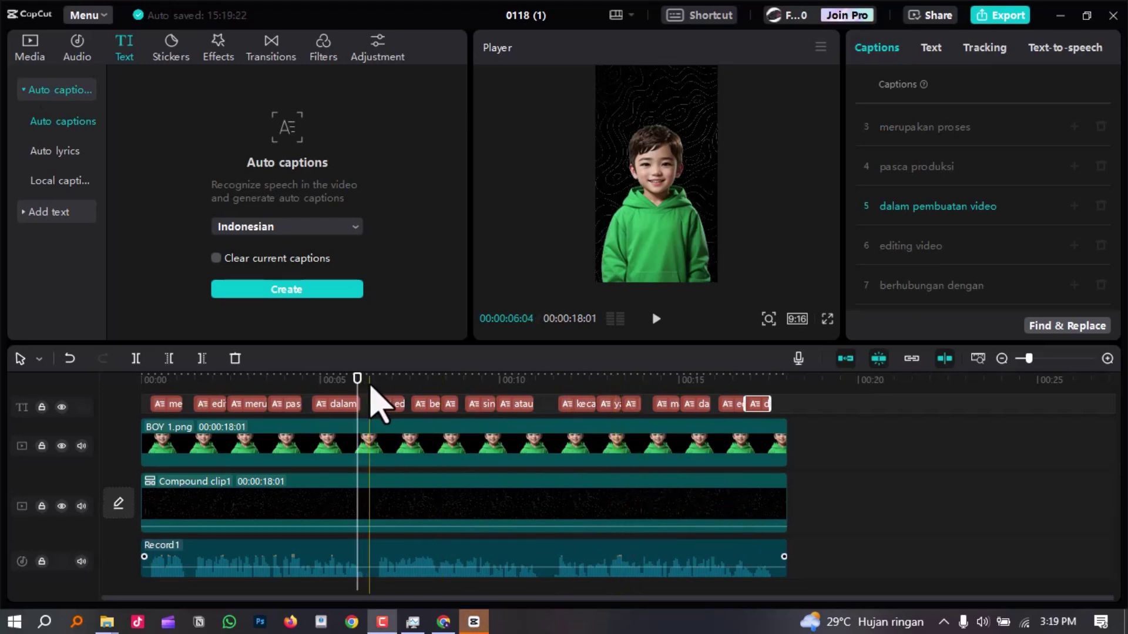
left_click(1006, 18)
Step: Export the captioned vertical video '0118 (1)' to the computer
left_click(732, 559)
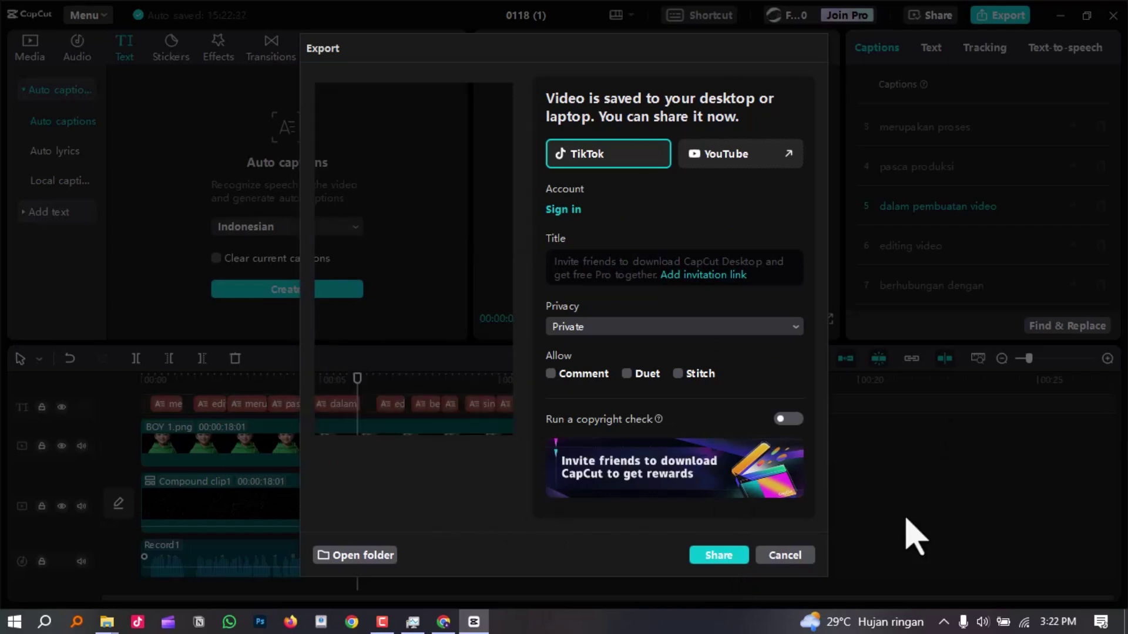
Step: Dismiss the post-export share window to get back to the editor
left_click(784, 555)
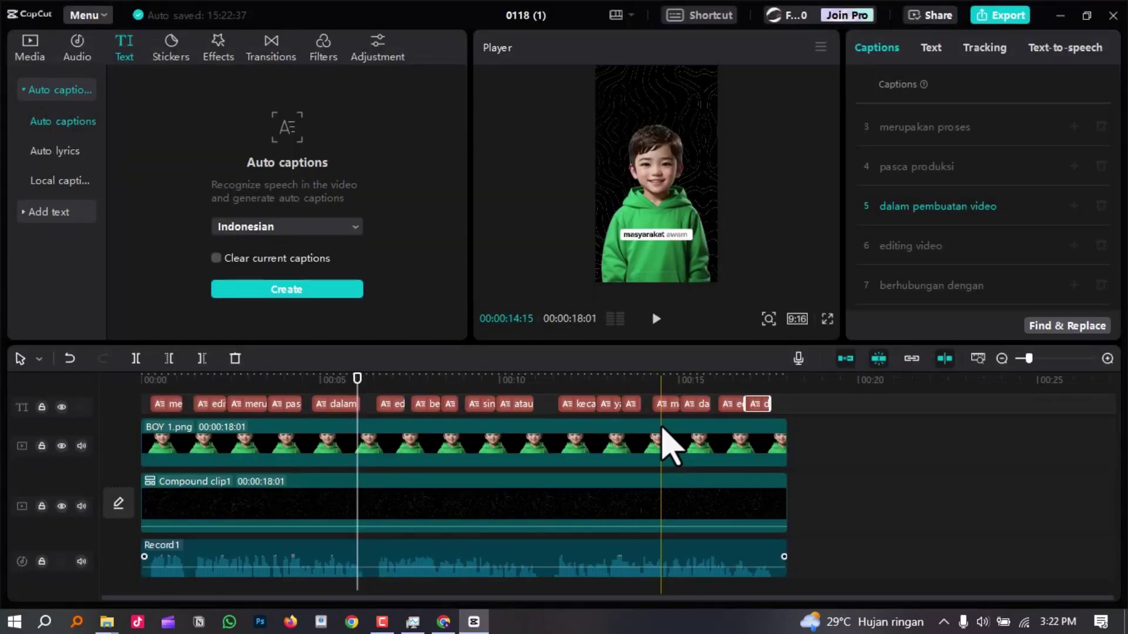